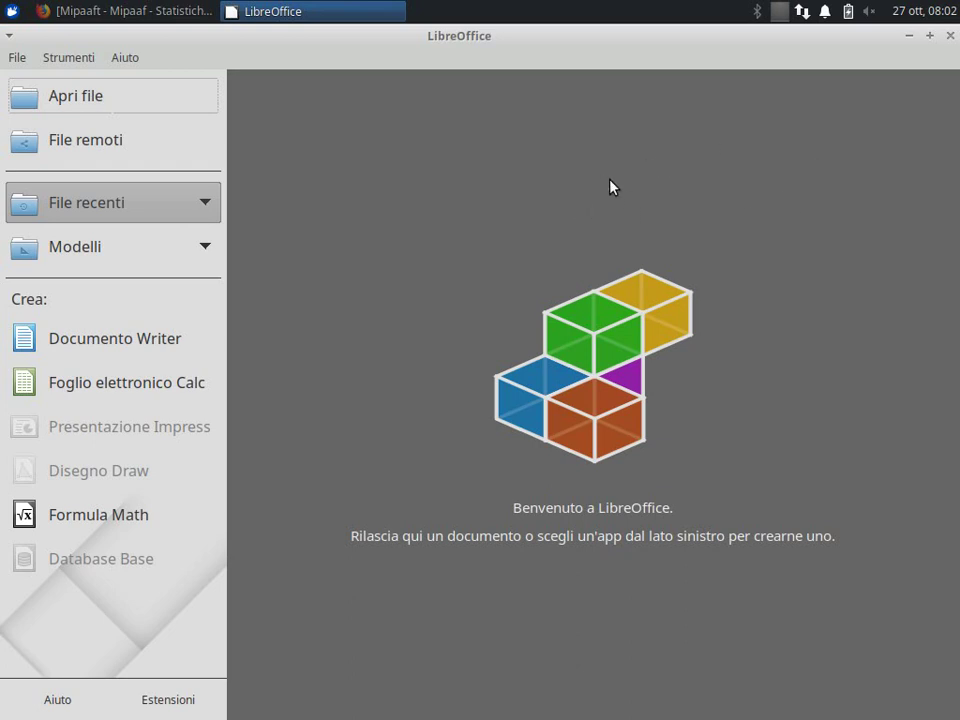
- Bring the Firefox 'Mipaaf - Statistiche meteoclimatiche' page to the front from the taskbar
{"action": "left_click", "coordinate": [170, 14]}
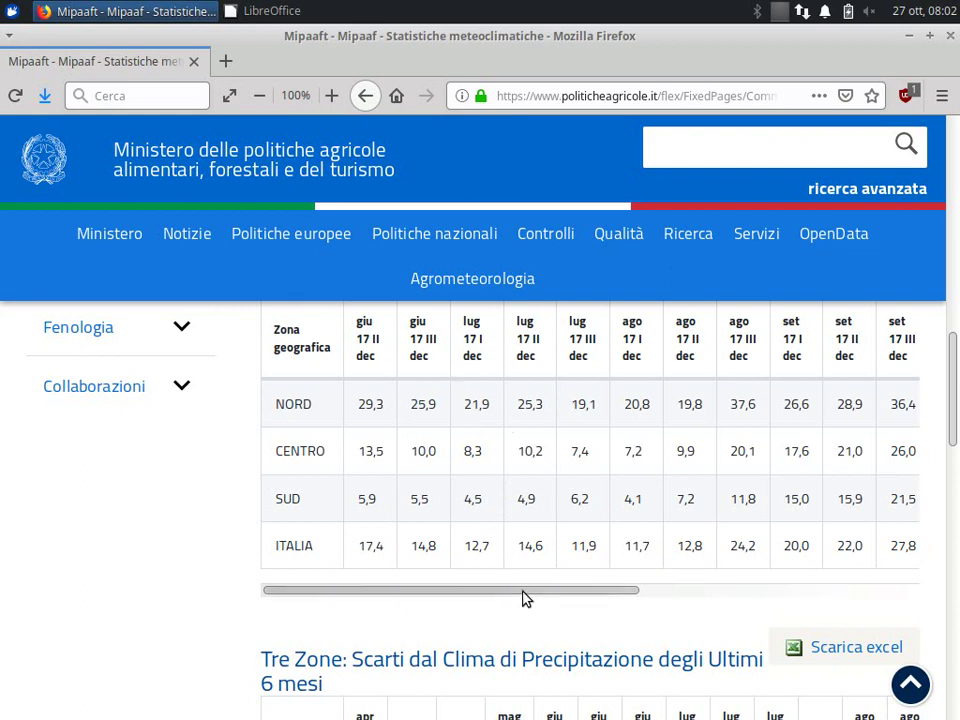
- Copy the whole table, from the Zona geografica header through the last ITALIA value
{"action": "mouse_move", "coordinate": [541, 591]}
{"action": "left_mouse_down"}
{"action": "mouse_move", "coordinate": [872, 614]}
{"action": "mouse_move", "coordinate": [465, 611]}
{"action": "left_mouse_up"}
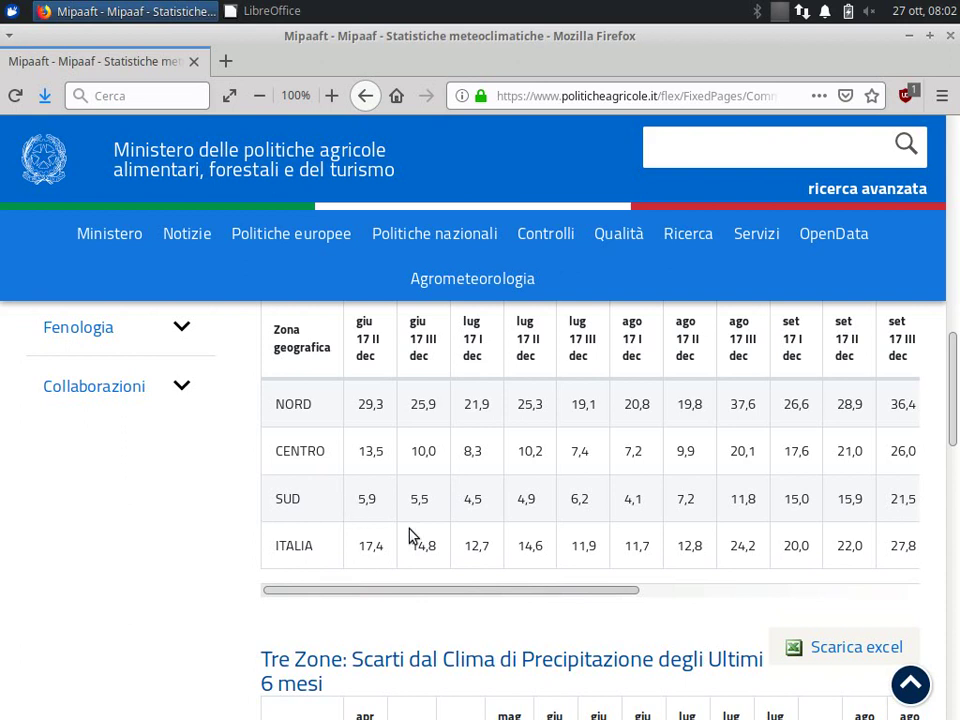
{"action": "mouse_move", "coordinate": [537, 598]}
{"action": "left_mouse_down"}
{"action": "mouse_move", "coordinate": [673, 598]}
{"action": "mouse_move", "coordinate": [470, 600]}
{"action": "left_mouse_up"}
{"action": "left_click_drag", "start_coordinate": [578, 598], "coordinate": [435, 606]}
{"action": "mouse_move", "coordinate": [275, 333]}
{"action": "left_mouse_down"}
{"action": "mouse_move", "coordinate": [592, 545]}
{"action": "mouse_move", "coordinate": [943, 553]}
{"action": "left_mouse_up"}
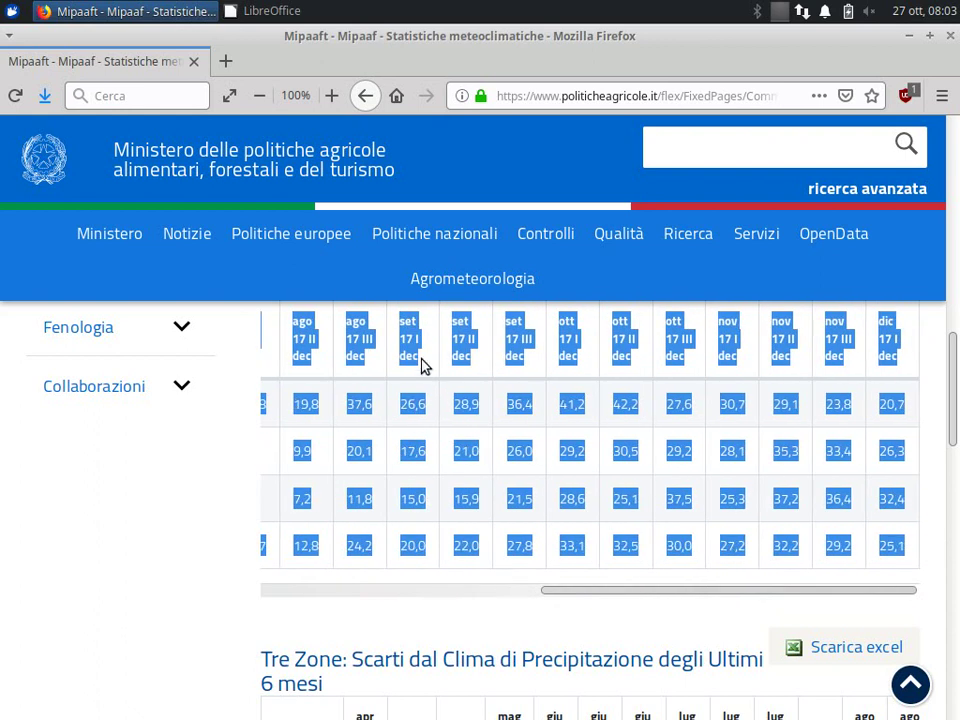
{"action": "right_click", "coordinate": [408, 338]}
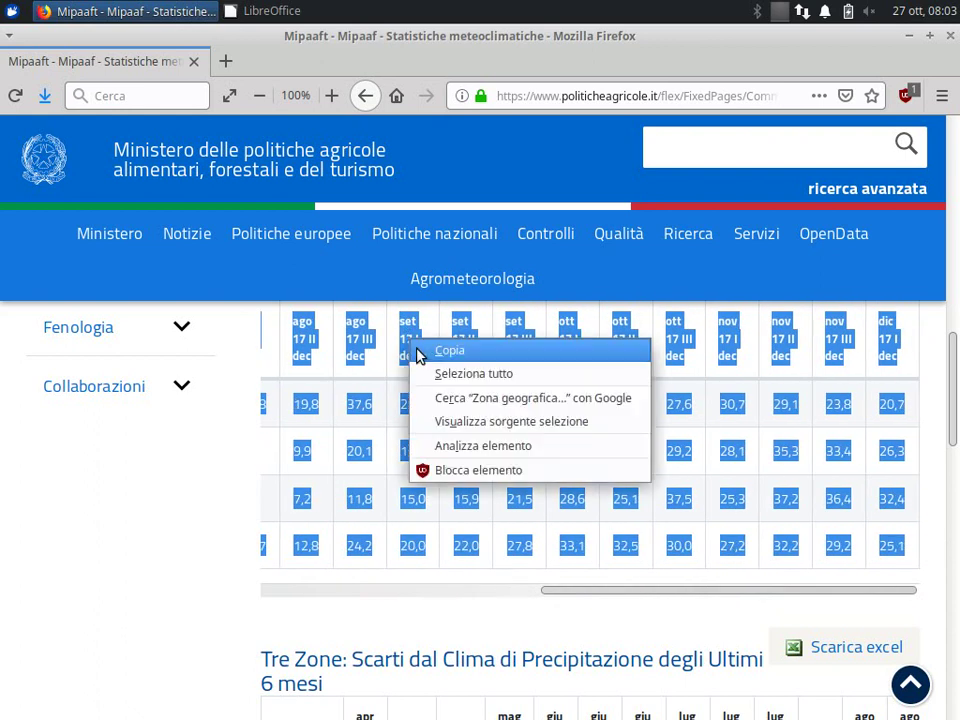
{"action": "left_click", "coordinate": [422, 352]}
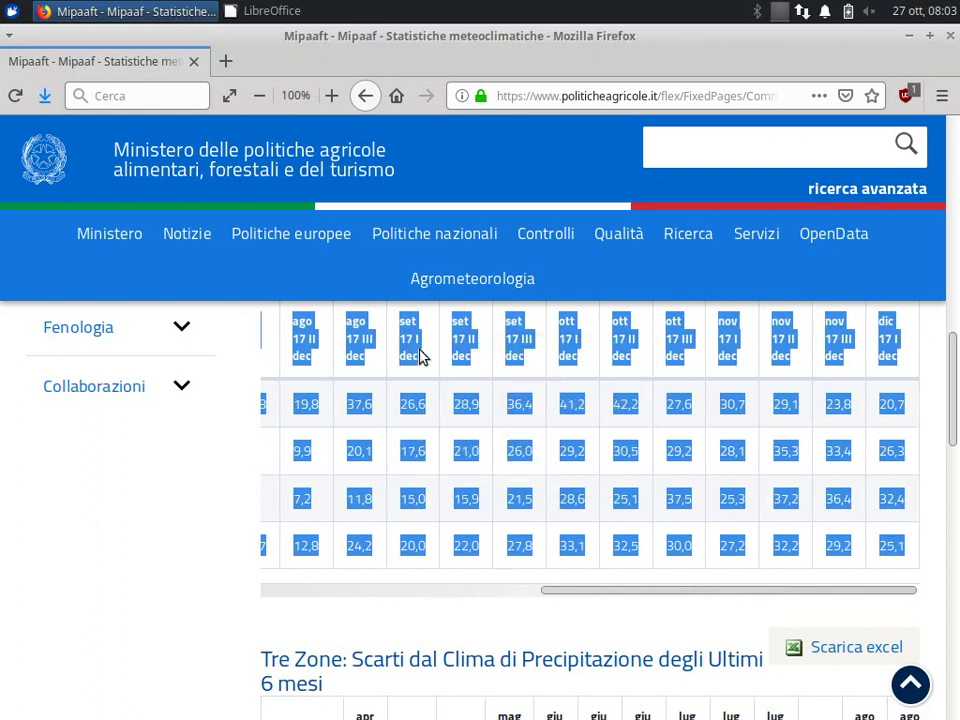
- Create a new blank Calc spreadsheet and bring up Incolla speciale for cell A1
{"action": "left_click", "coordinate": [296, 12]}
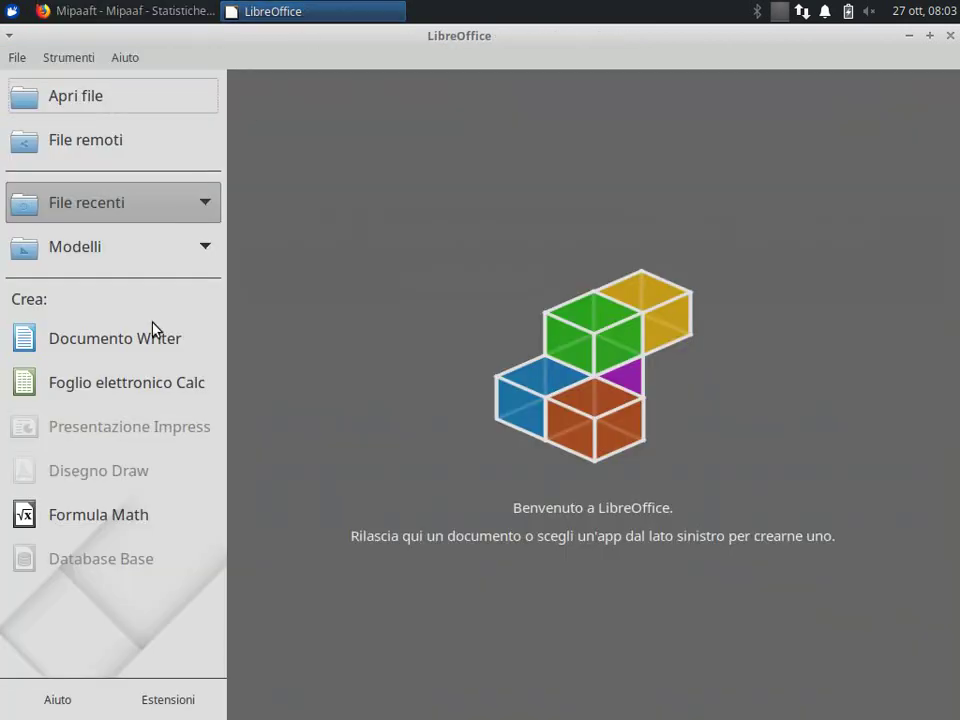
{"action": "left_click", "coordinate": [186, 398]}
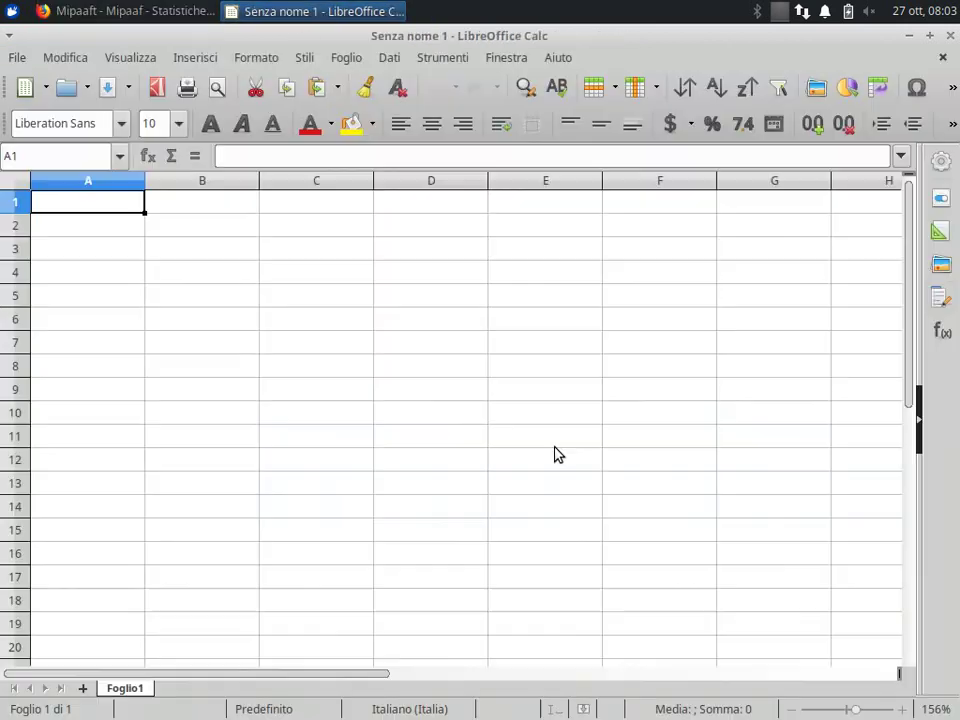
{"action": "right_click", "coordinate": [107, 204]}
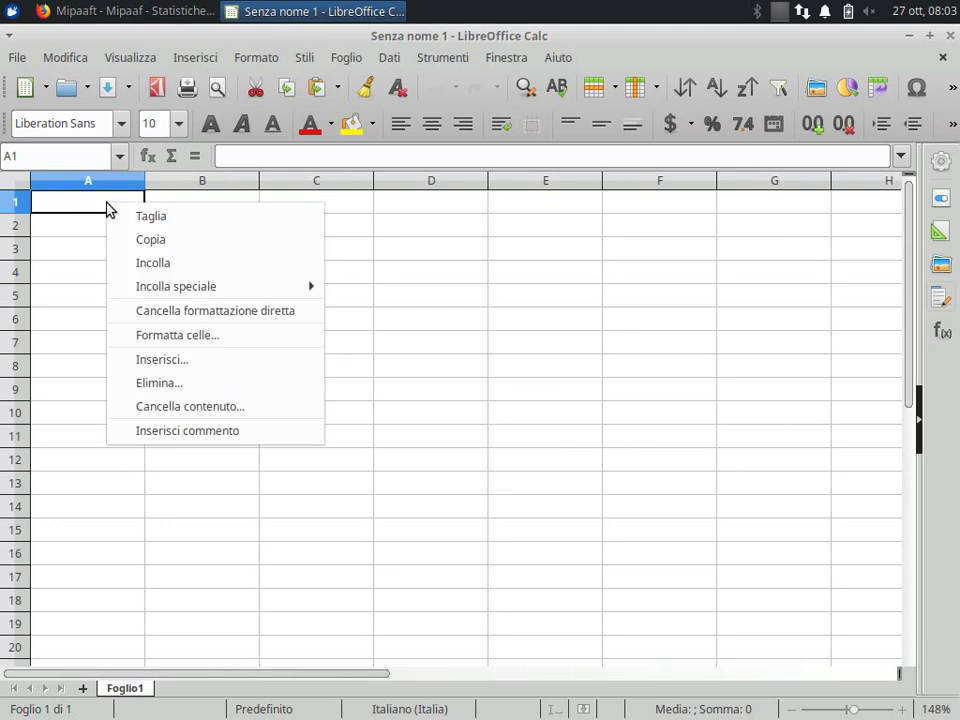
{"action": "mouse_move", "coordinate": [200, 289]}
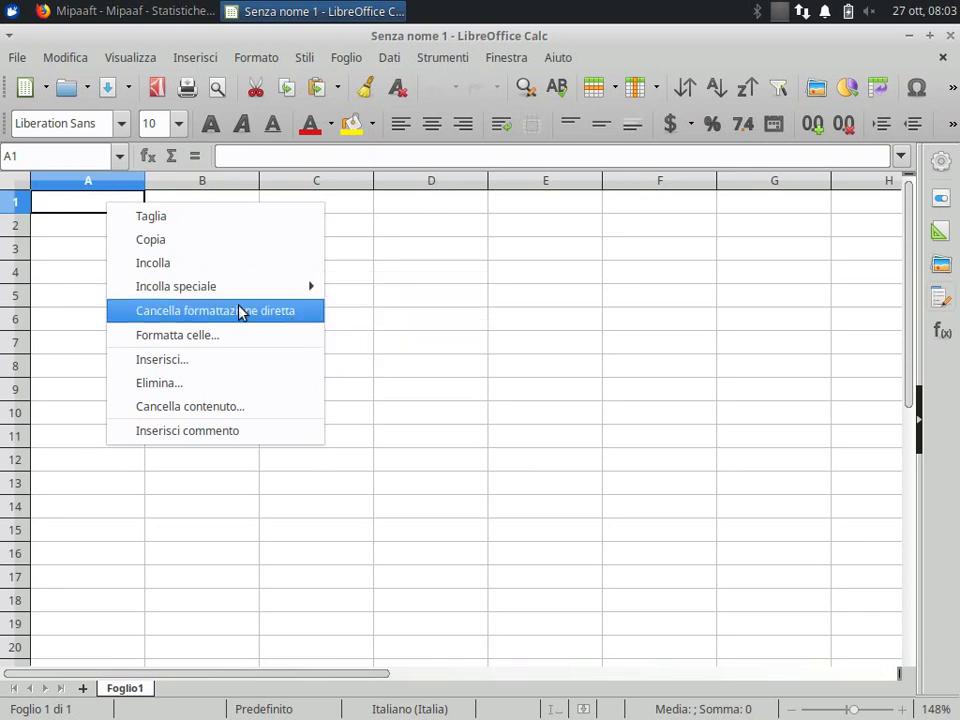
{"action": "mouse_move", "coordinate": [250, 289]}
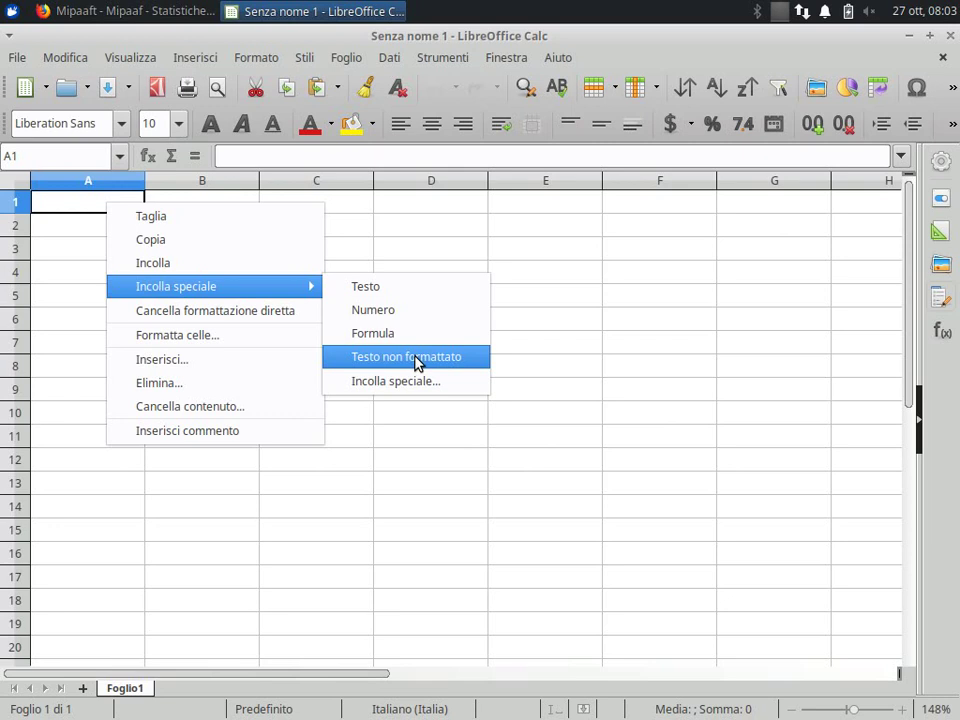
- Paste as Testo non formattato, switching the import separator from Tabulazione to Virgola
{"action": "left_click", "coordinate": [418, 362]}
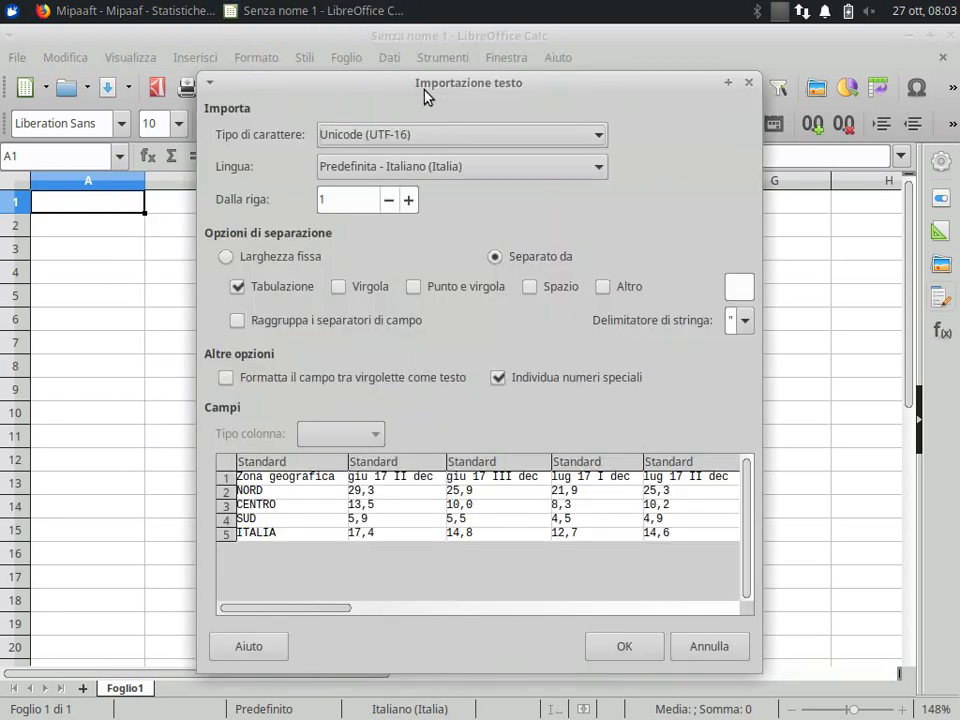
{"action": "mouse_move", "coordinate": [424, 97]}
{"action": "left_mouse_down"}
{"action": "mouse_move", "coordinate": [445, 50]}
{"action": "mouse_move", "coordinate": [429, 50]}
{"action": "left_mouse_up"}
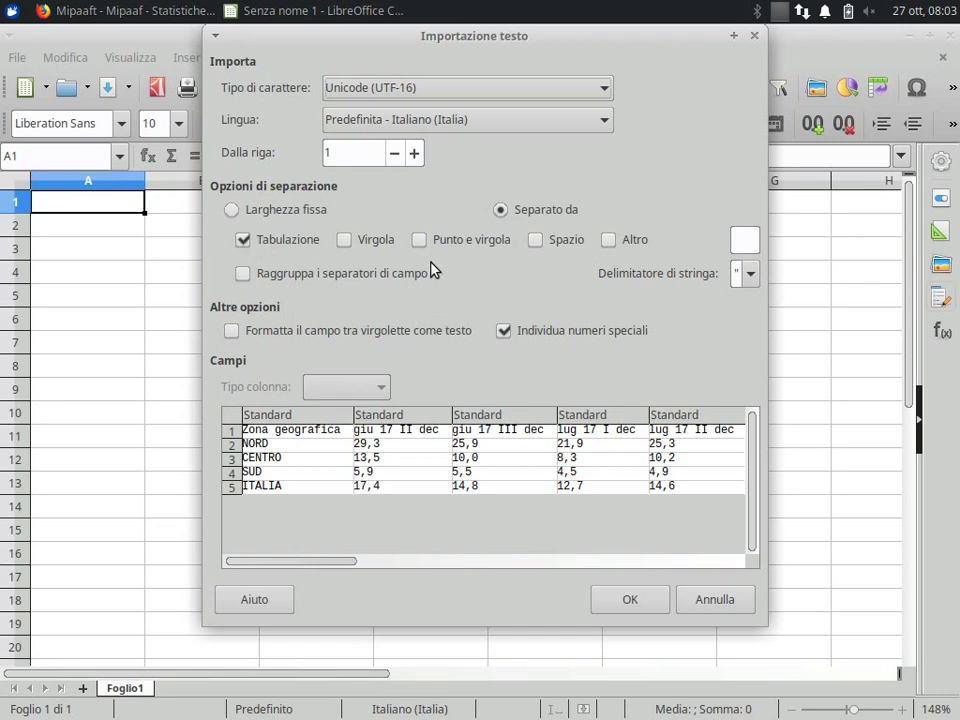
{"action": "left_click_drag", "start_coordinate": [492, 40], "coordinate": [515, 52]}
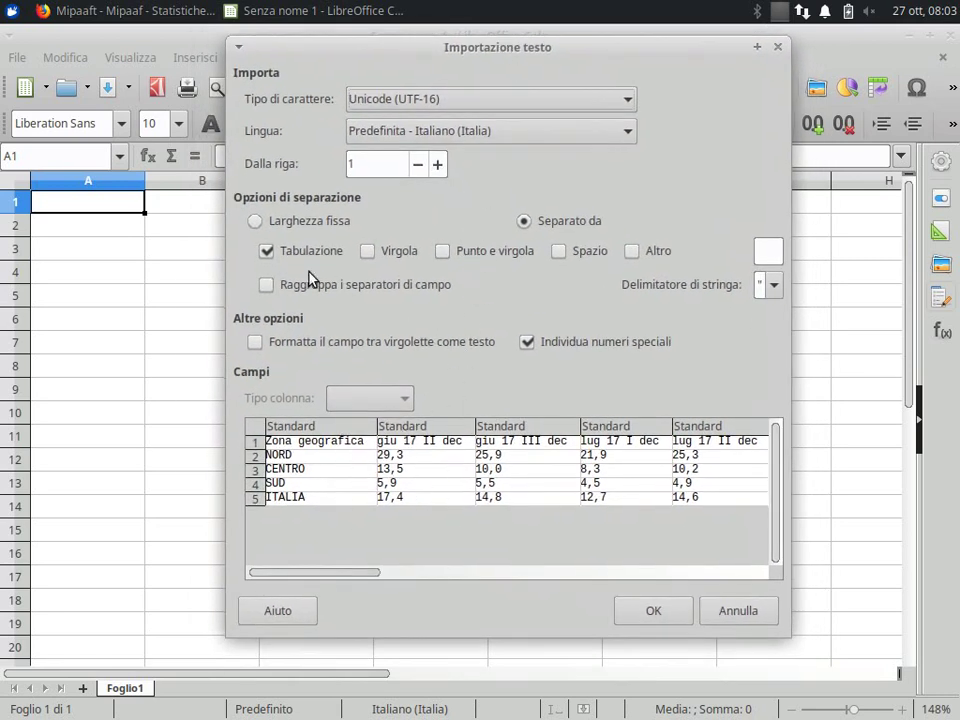
{"action": "left_click", "coordinate": [267, 252]}
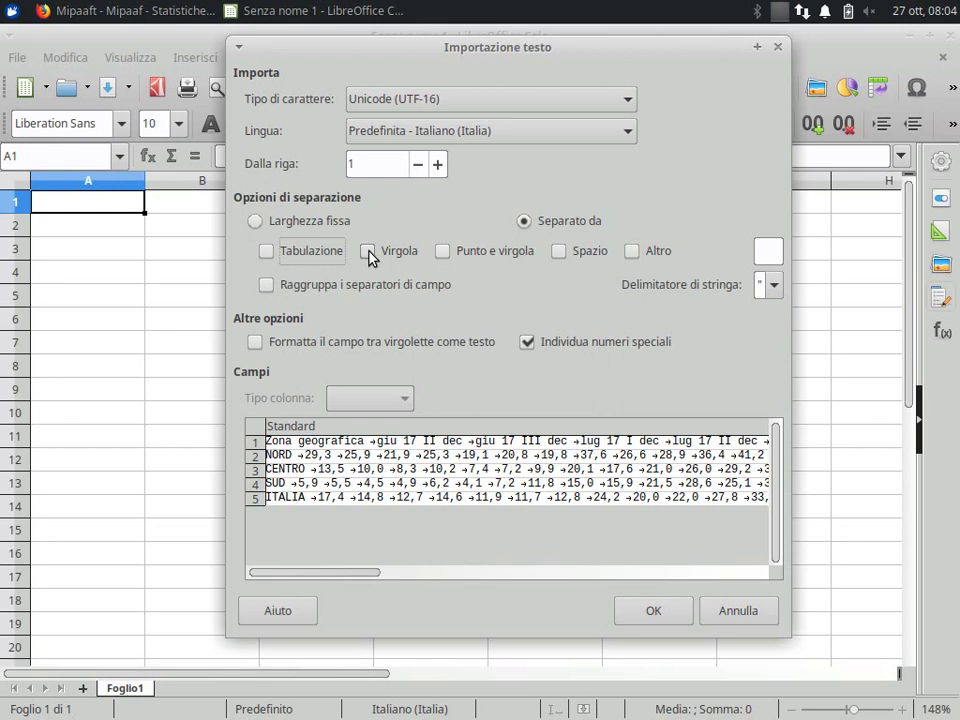
{"action": "left_click", "coordinate": [368, 252]}
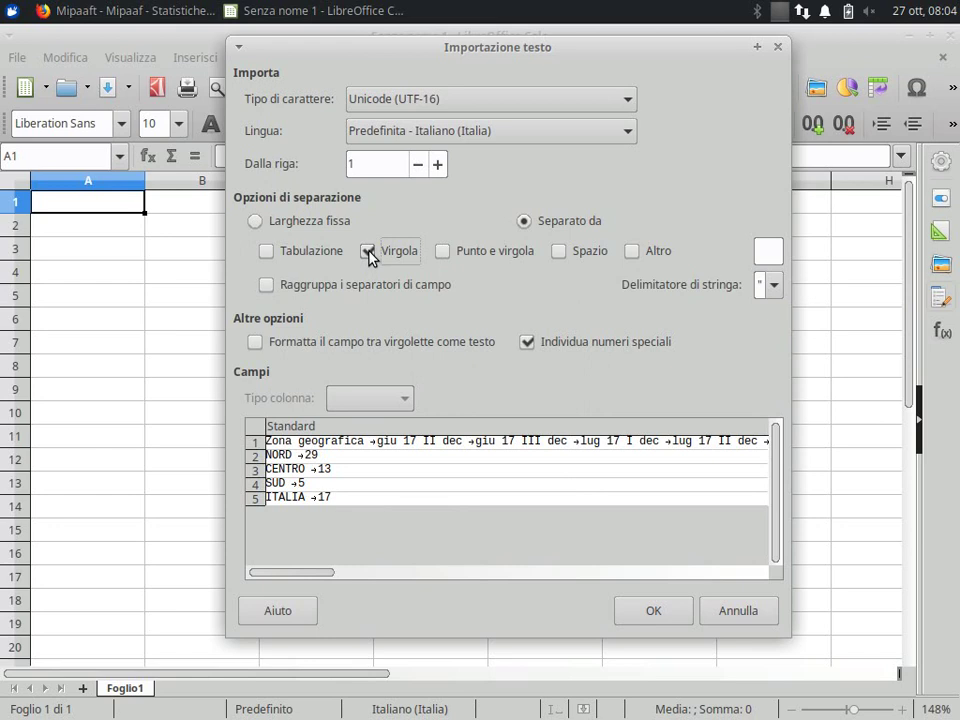
{"action": "left_click_drag", "start_coordinate": [480, 53], "coordinate": [490, 82]}
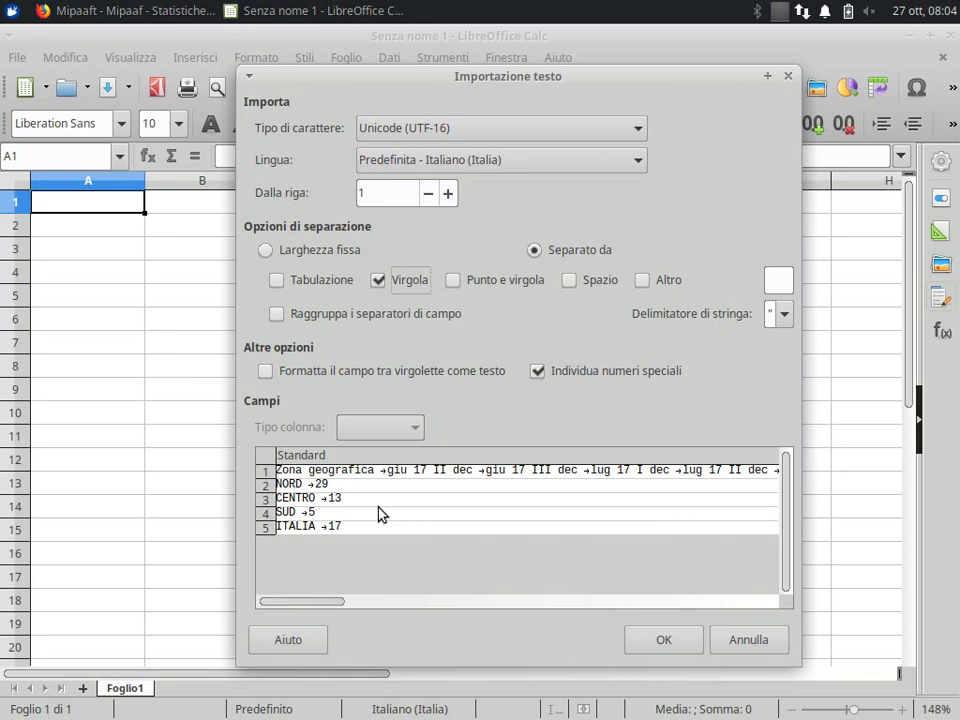
- Finish the text import split on tabs instead of commas, filling rows 1–5 with the table
{"action": "left_click", "coordinate": [379, 281]}
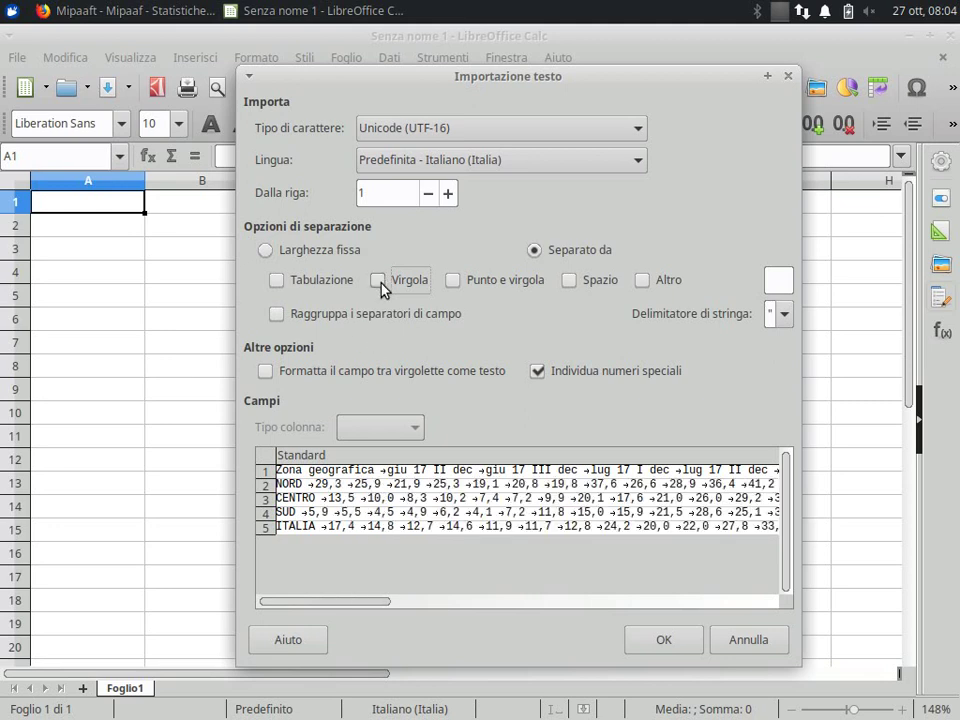
{"action": "left_click", "coordinate": [453, 281]}
{"action": "left_click", "coordinate": [277, 283]}
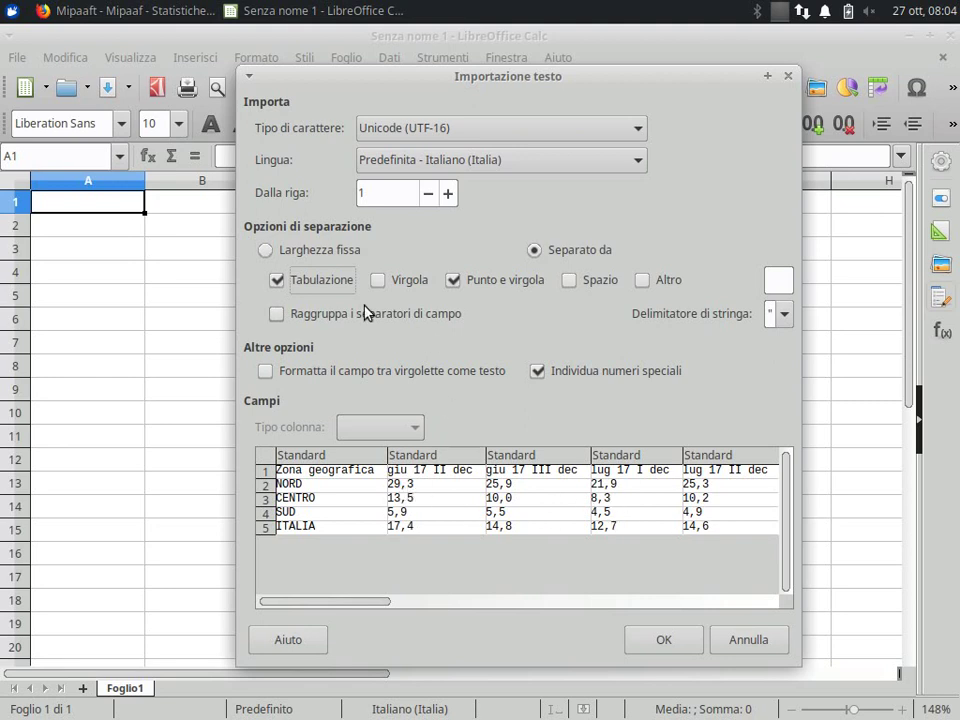
{"action": "left_click", "coordinate": [455, 280]}
{"action": "left_click", "coordinate": [278, 281]}
{"action": "left_click", "coordinate": [278, 281]}
{"action": "left_click", "coordinate": [453, 280]}
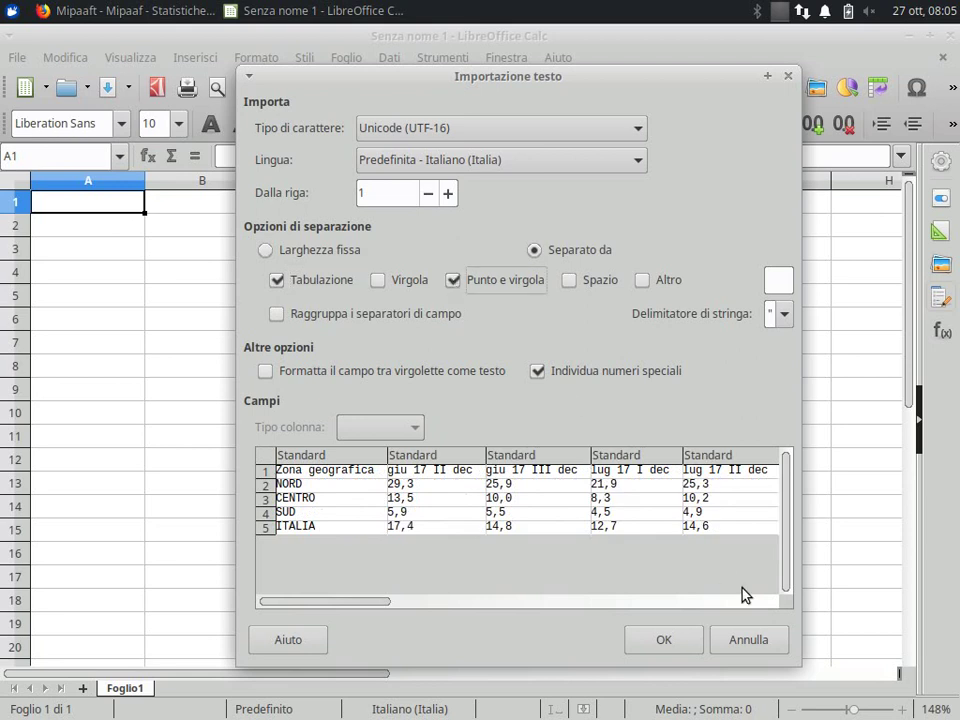
{"action": "left_click", "coordinate": [688, 642]}
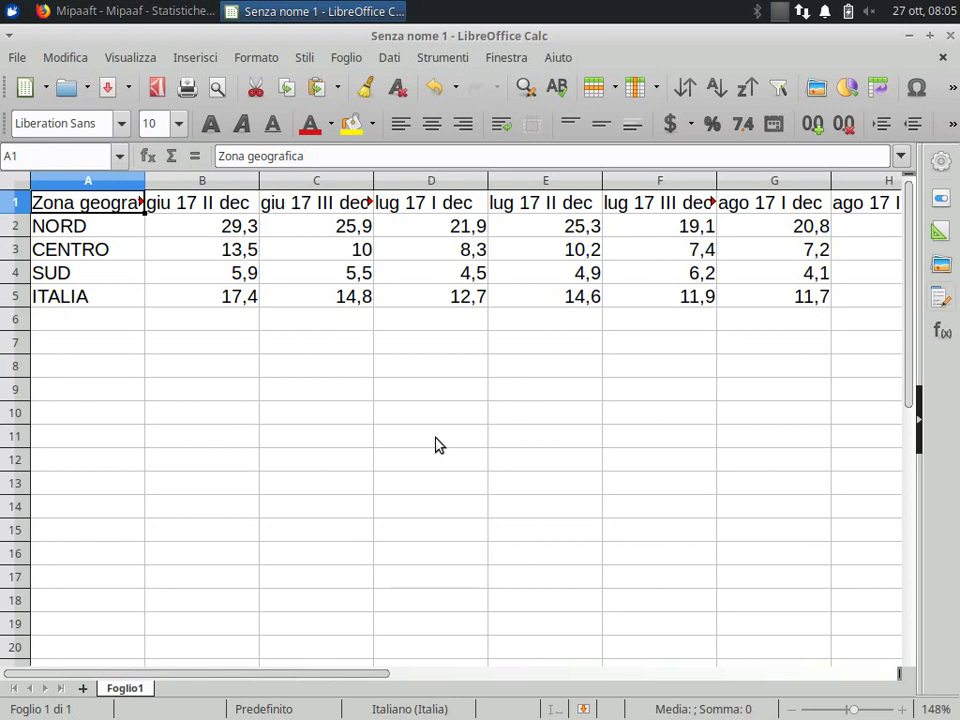
{"action": "left_click", "coordinate": [125, 10]}
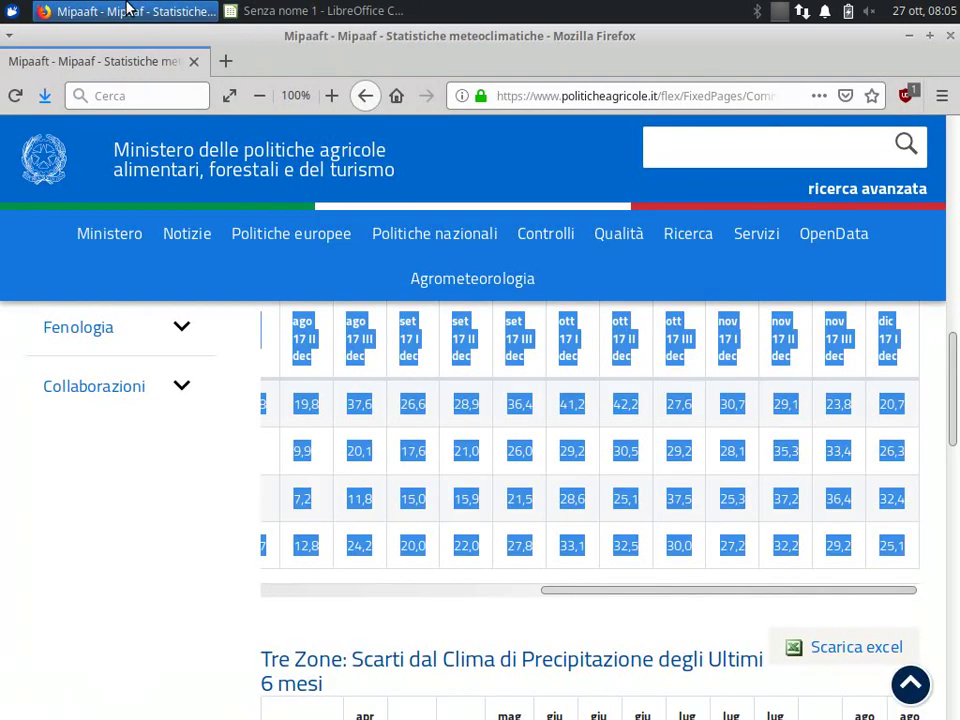
{"action": "left_click", "coordinate": [322, 12]}
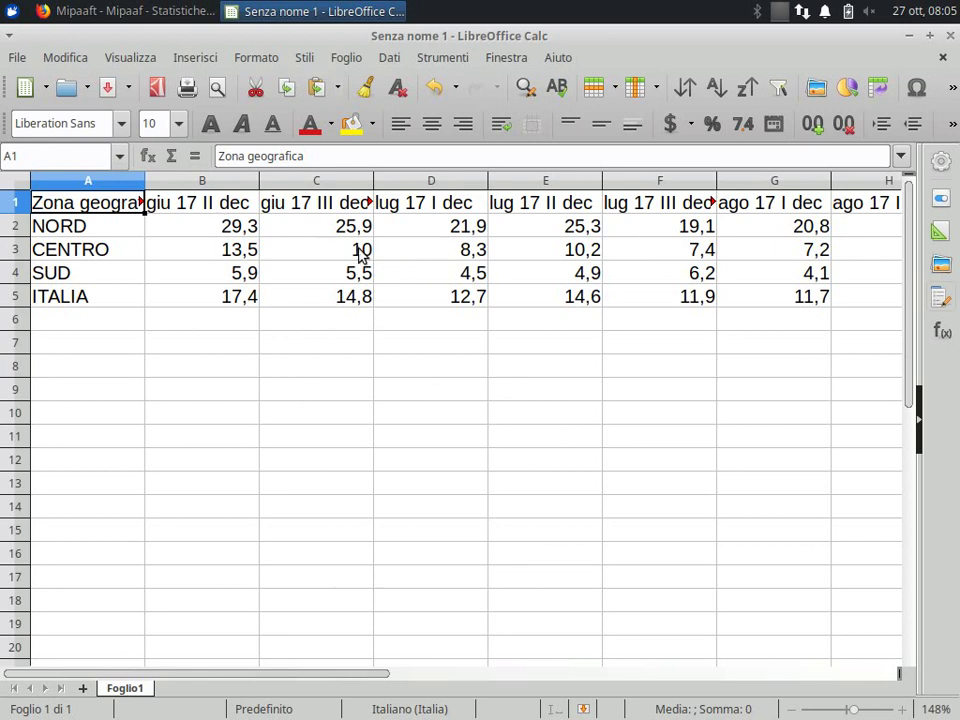
{"action": "left_click", "coordinate": [218, 90]}
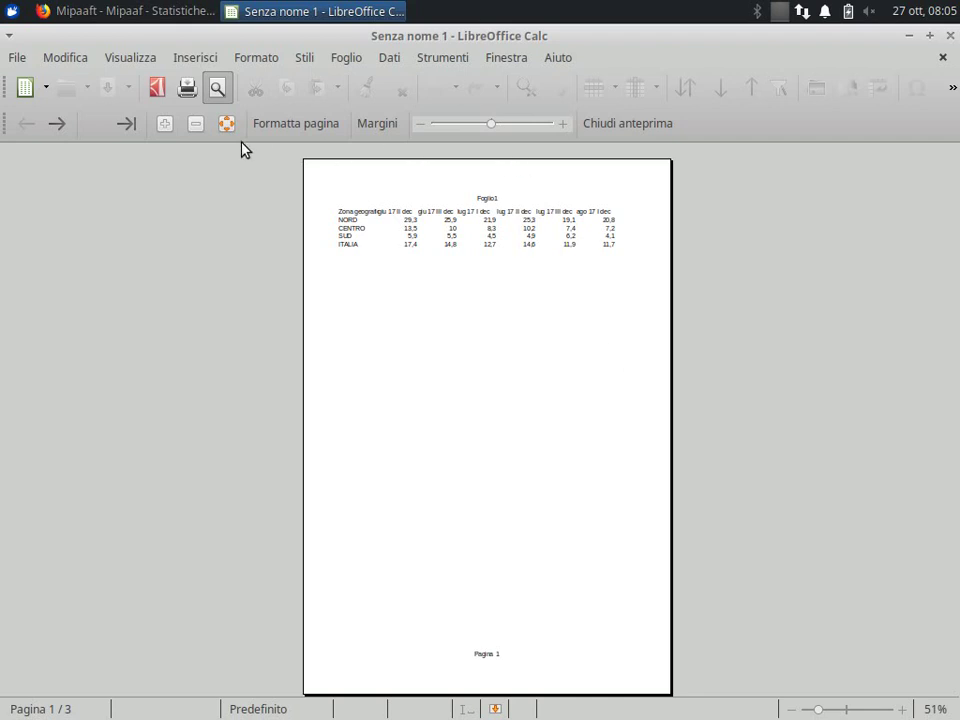
{"action": "left_click", "coordinate": [55, 124]}
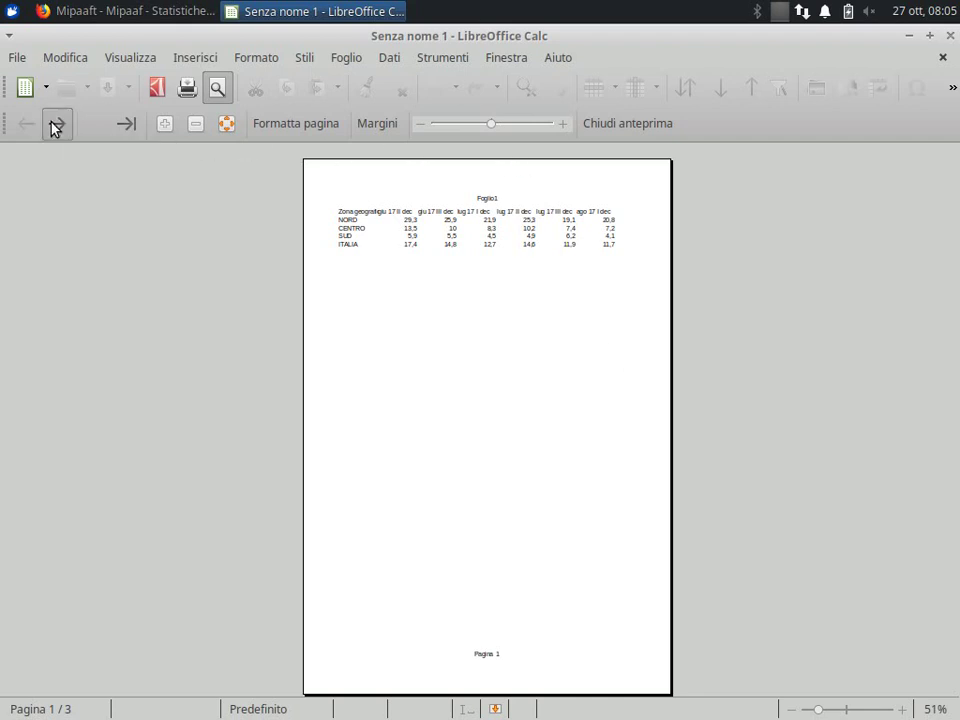
{"action": "left_click", "coordinate": [55, 124]}
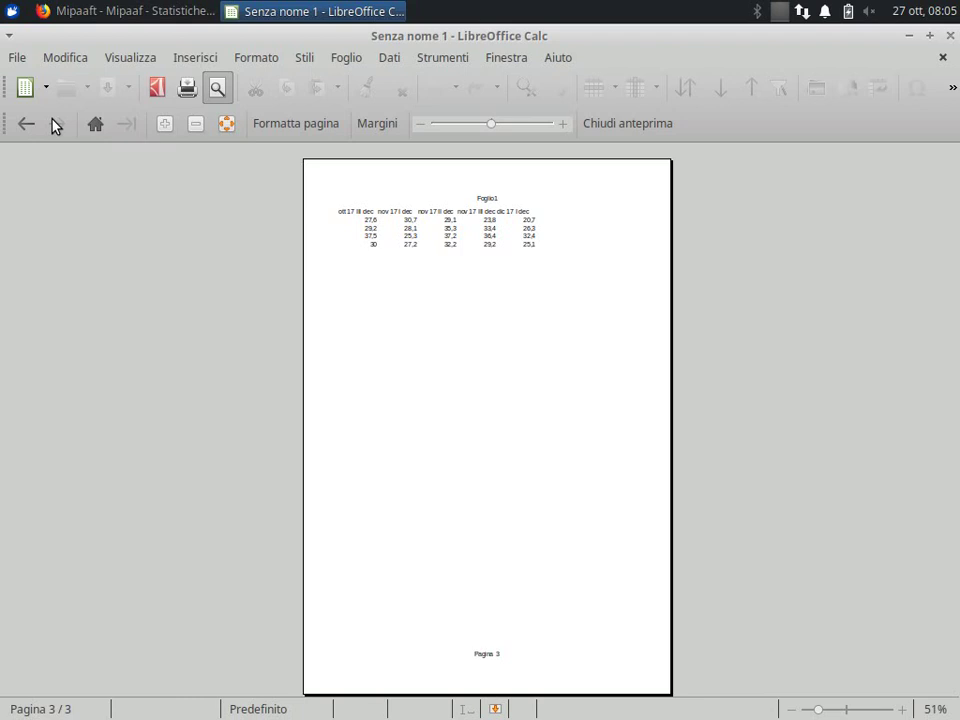
{"action": "left_click", "coordinate": [22, 124]}
{"action": "left_click", "coordinate": [22, 124]}
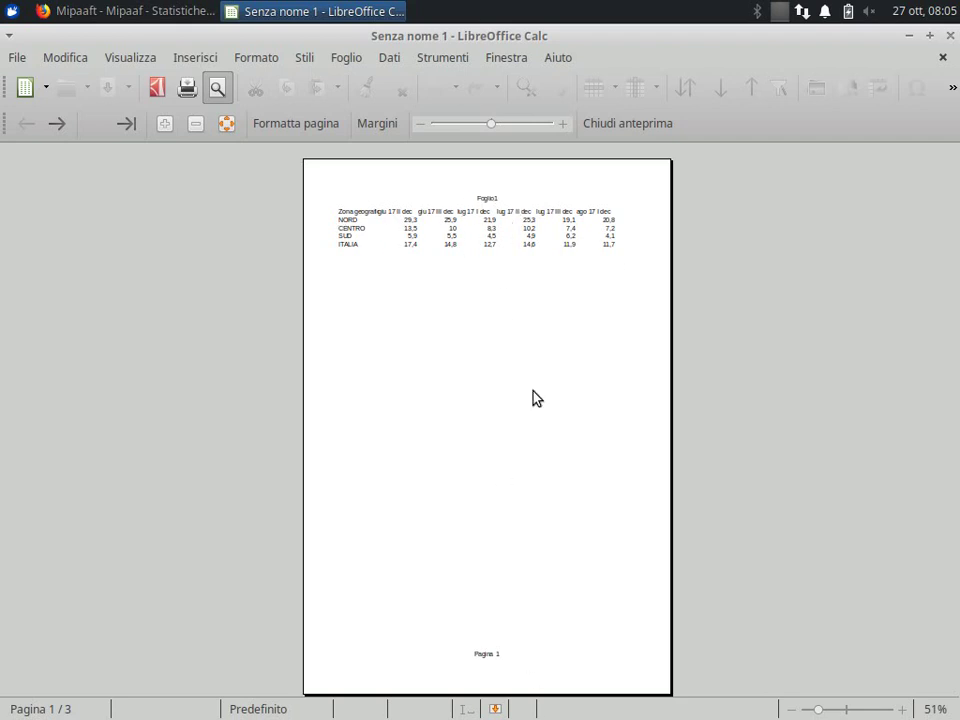
{"action": "left_click", "coordinate": [622, 133]}
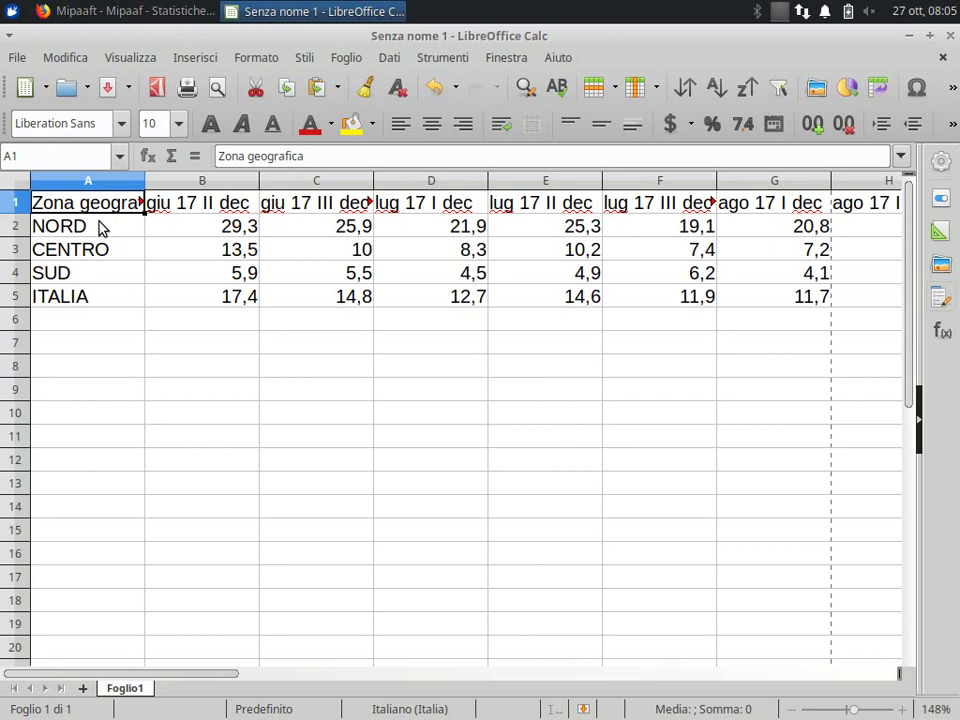
- Copy the whole table A1:S5 and place the cursor at cell A7
{"action": "left_click", "coordinate": [101, 220]}
{"action": "left_click", "coordinate": [124, 210]}
{"action": "key", "text": "ctrl+shift+Right"}
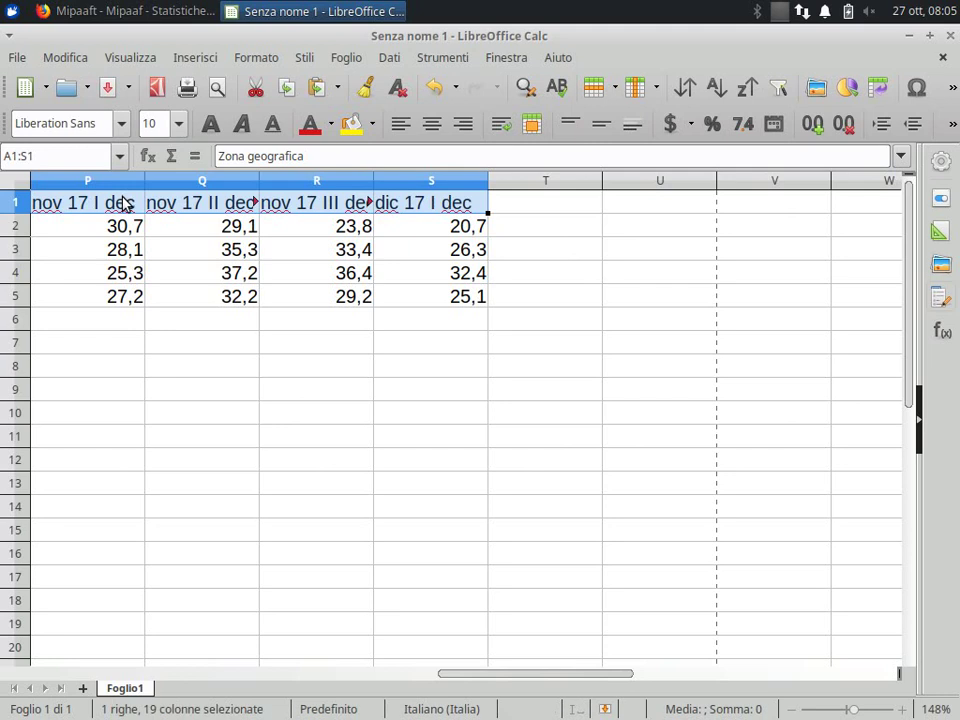
{"action": "key", "text": "ctrl+shift+Down"}
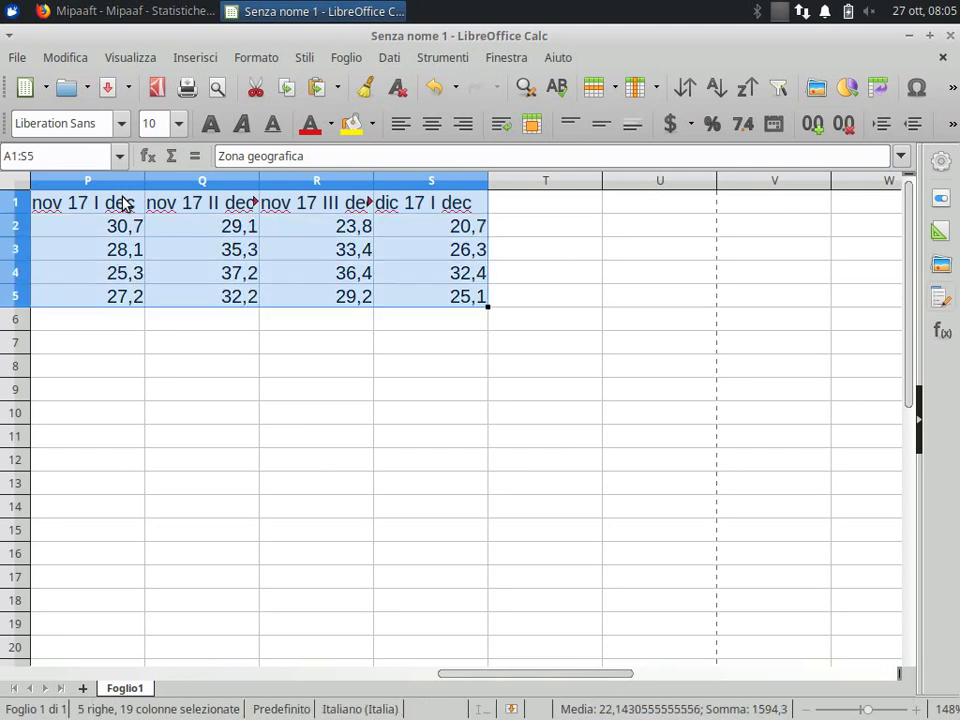
{"action": "key", "text": "ctrl+Home"}
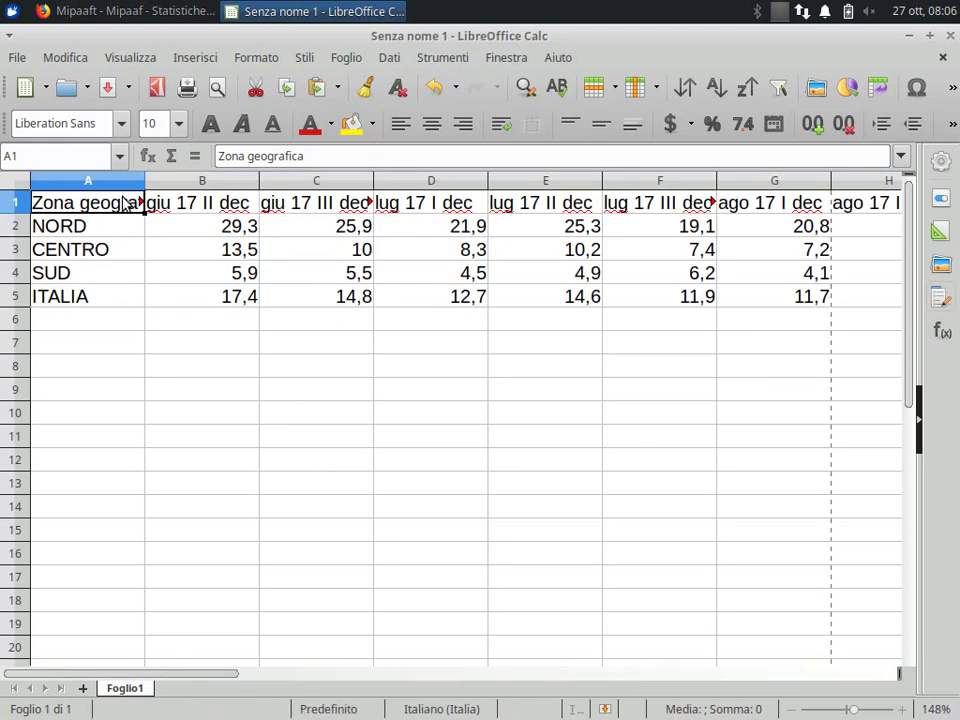
{"action": "key", "text": "ctrl+shift+Down"}
{"action": "key", "text": "ctrl+shift+Right"}
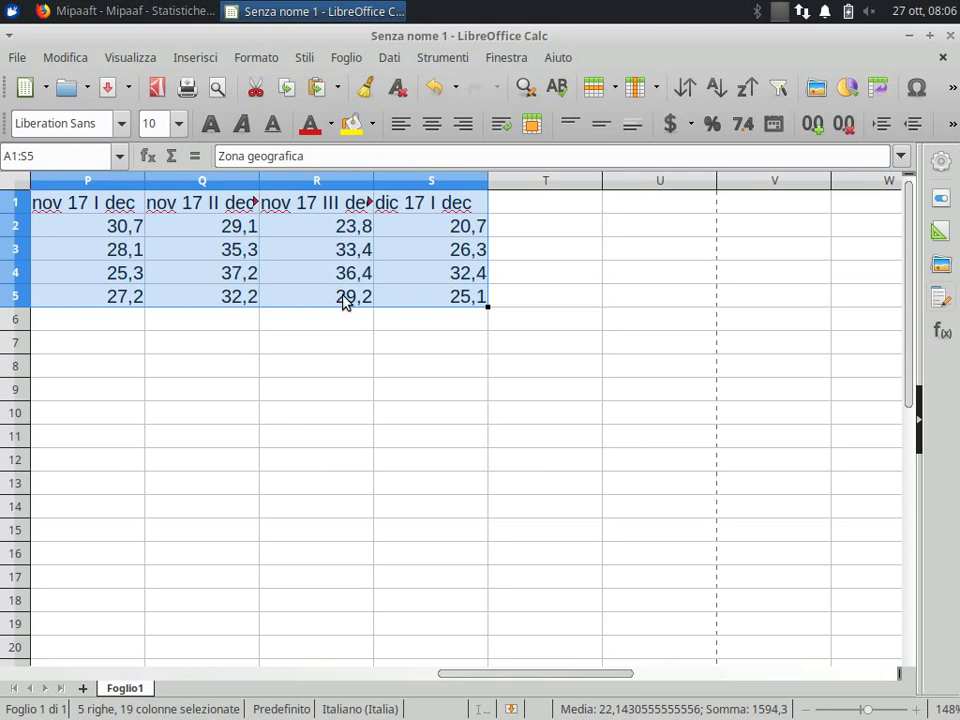
{"action": "right_click", "coordinate": [310, 256]}
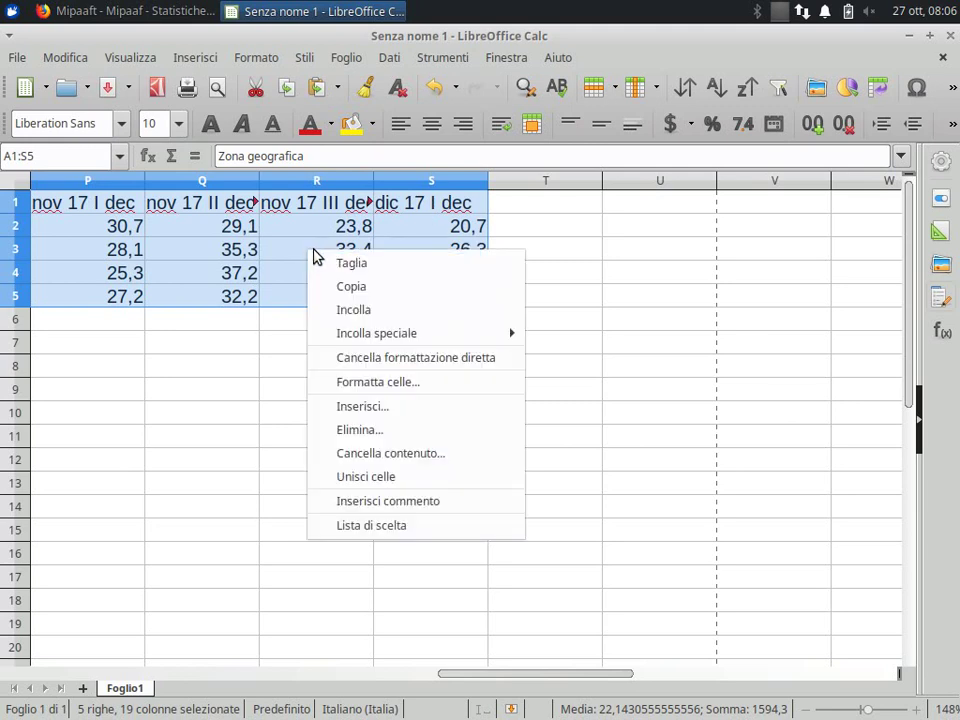
{"action": "left_click", "coordinate": [351, 292]}
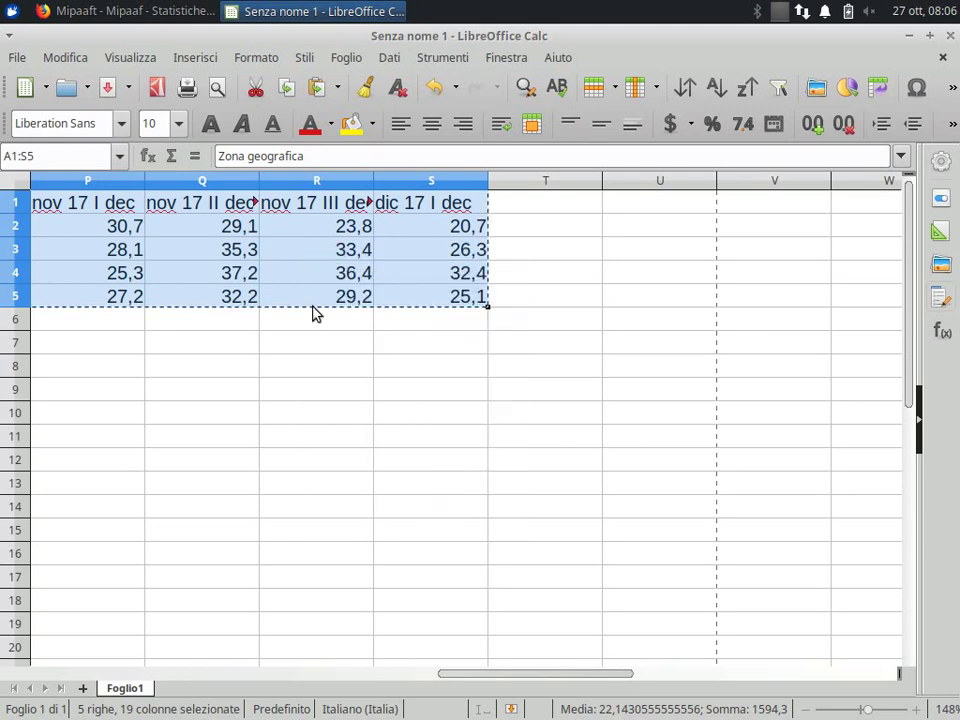
{"action": "left_click", "coordinate": [313, 343]}
{"action": "key", "text": "Home"}
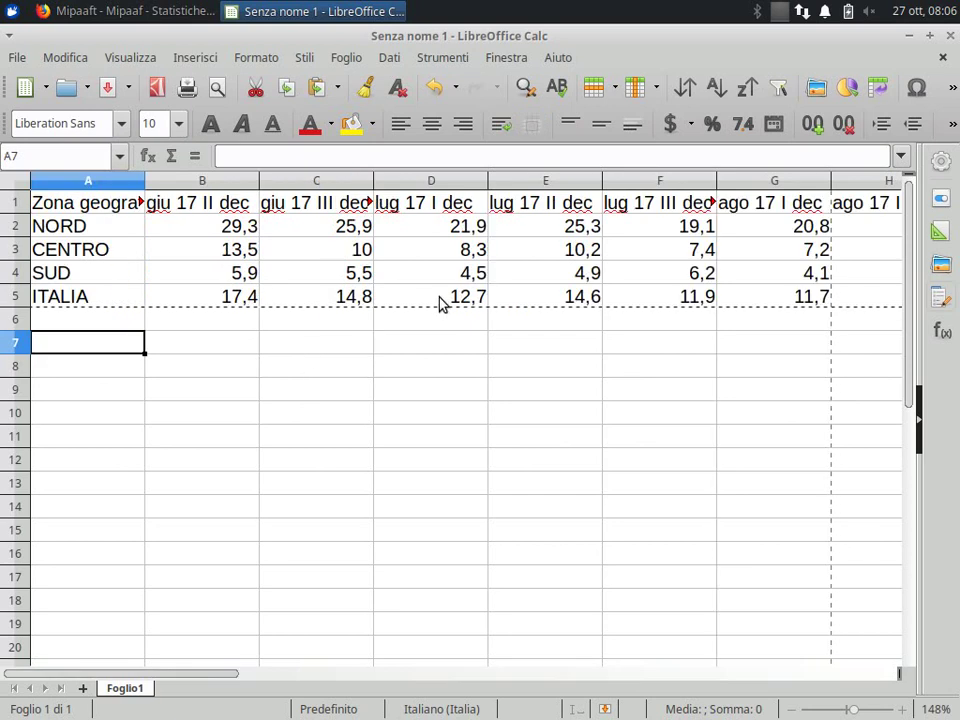
- Paste the copied table at A7 with Inverti ticked, filling A7:E25 transposed
{"action": "right_click", "coordinate": [86, 346]}
{"action": "mouse_move", "coordinate": [206, 428]}
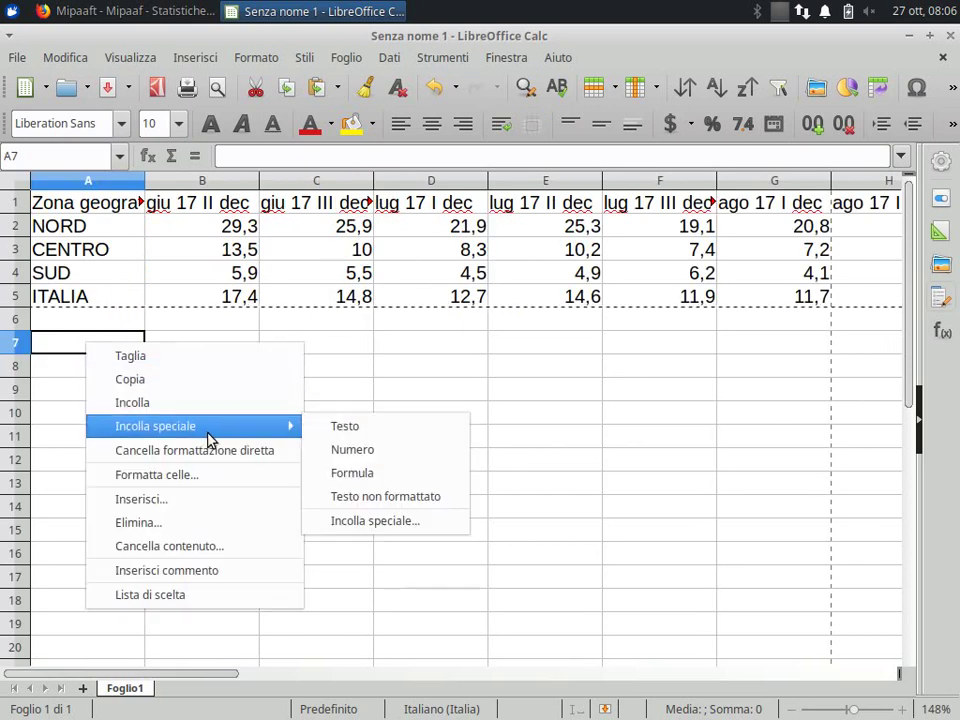
{"action": "left_click", "coordinate": [391, 522]}
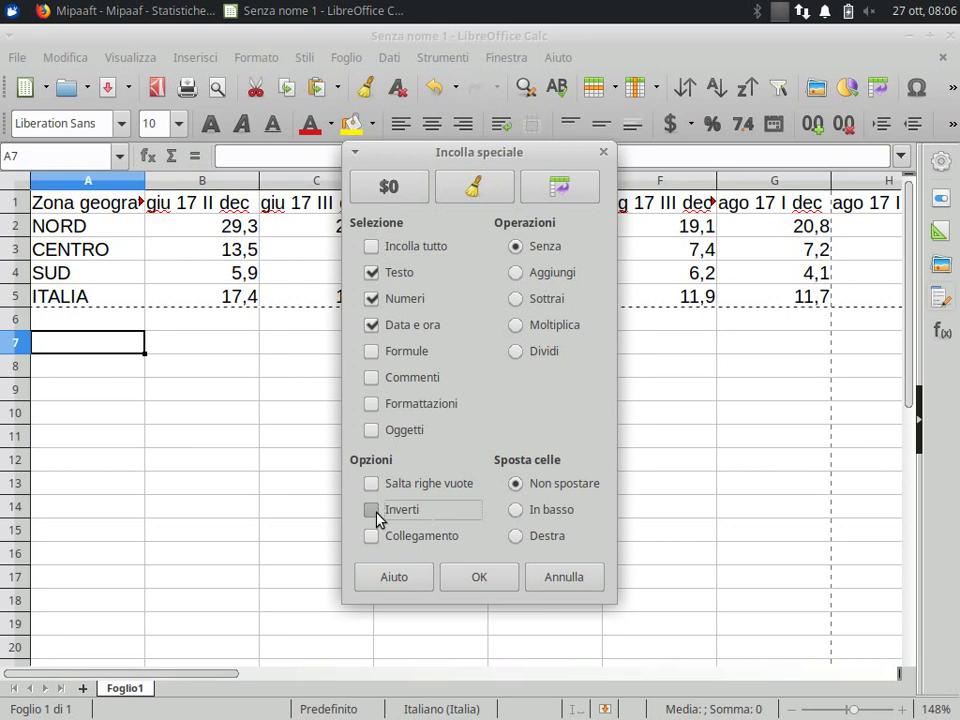
{"action": "left_click_drag", "start_coordinate": [537, 160], "coordinate": [672, 167]}
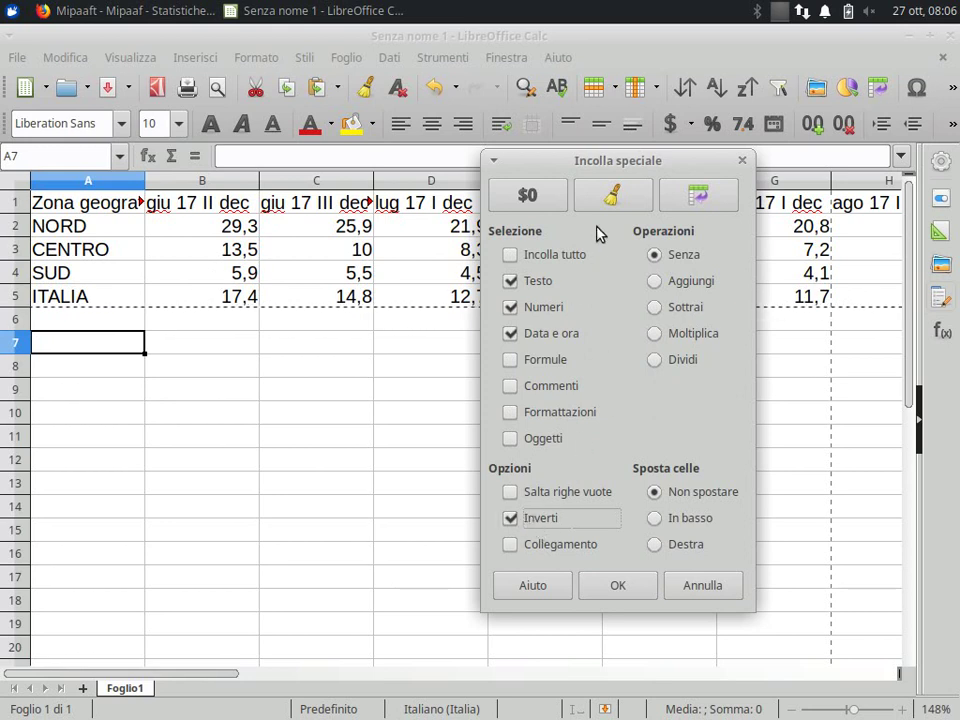
{"action": "left_click_drag", "start_coordinate": [557, 165], "coordinate": [566, 169]}
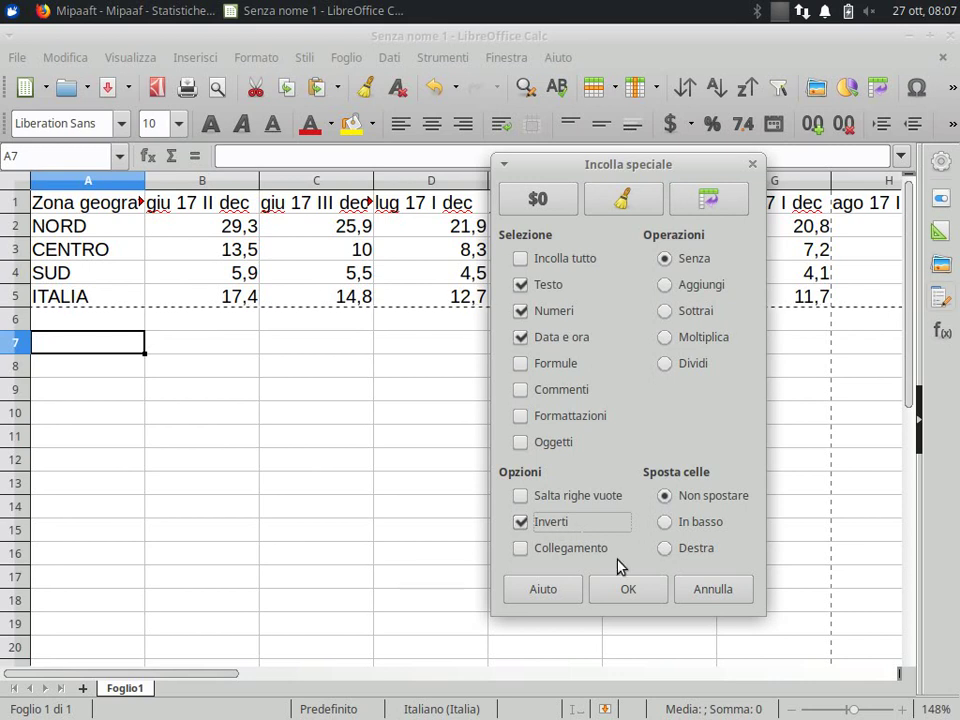
{"action": "left_click", "coordinate": [628, 589]}
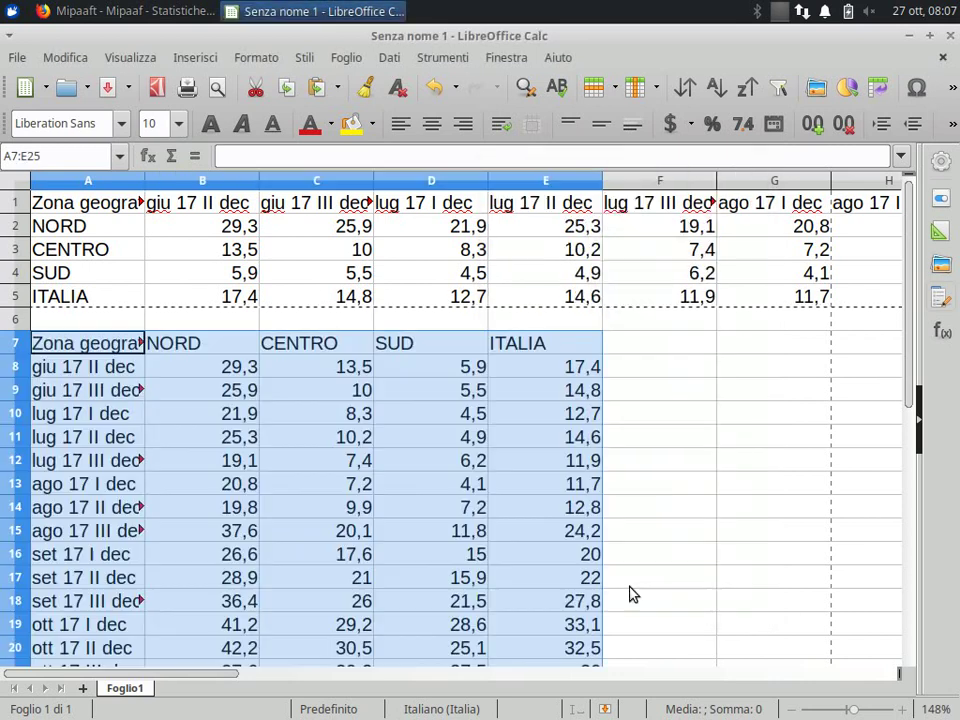
{"action": "mouse_move", "coordinate": [908, 279]}
{"action": "left_mouse_down"}
{"action": "mouse_move", "coordinate": [925, 375]}
{"action": "mouse_move", "coordinate": [922, 268]}
{"action": "mouse_move", "coordinate": [936, 326]}
{"action": "mouse_move", "coordinate": [930, 253]}
{"action": "mouse_move", "coordinate": [913, 231]}
{"action": "mouse_move", "coordinate": [934, 375]}
{"action": "mouse_move", "coordinate": [928, 274]}
{"action": "mouse_move", "coordinate": [940, 336]}
{"action": "mouse_move", "coordinate": [843, 202]}
{"action": "left_mouse_up"}
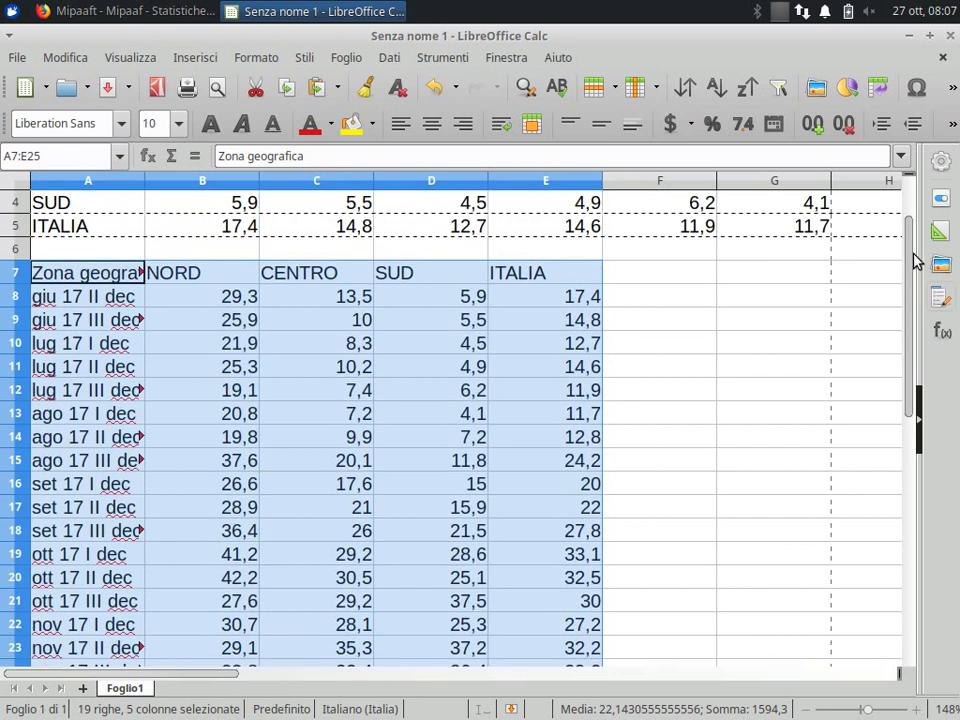
- Clear all contents of the original table A1:S5 with Elimina tutto
{"action": "left_click", "coordinate": [128, 198]}
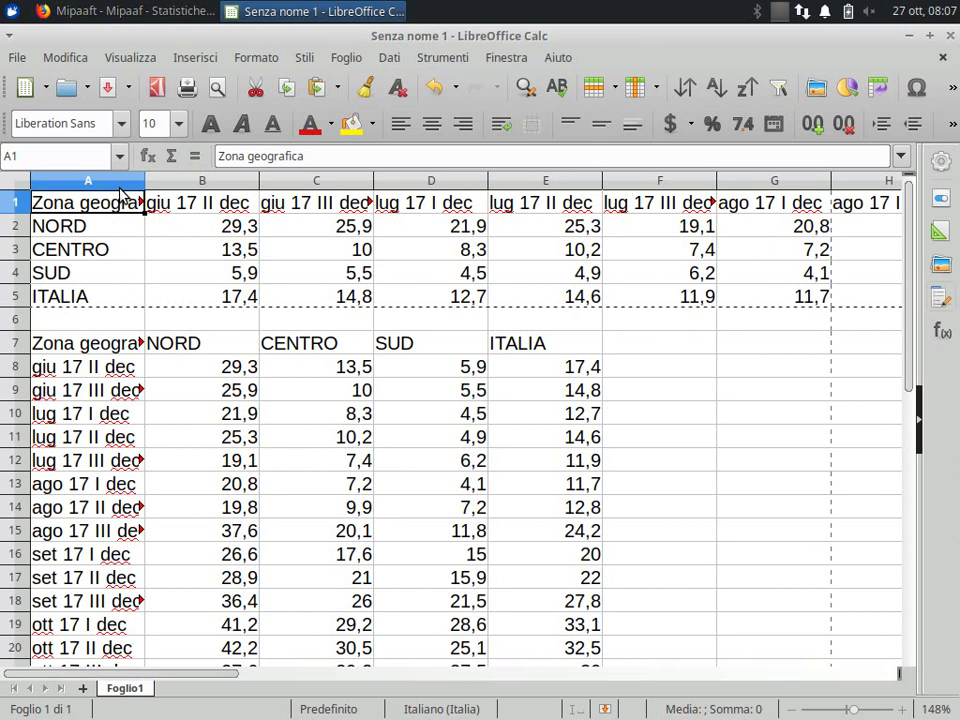
{"action": "key", "text": "ctrl+shift+Right"}
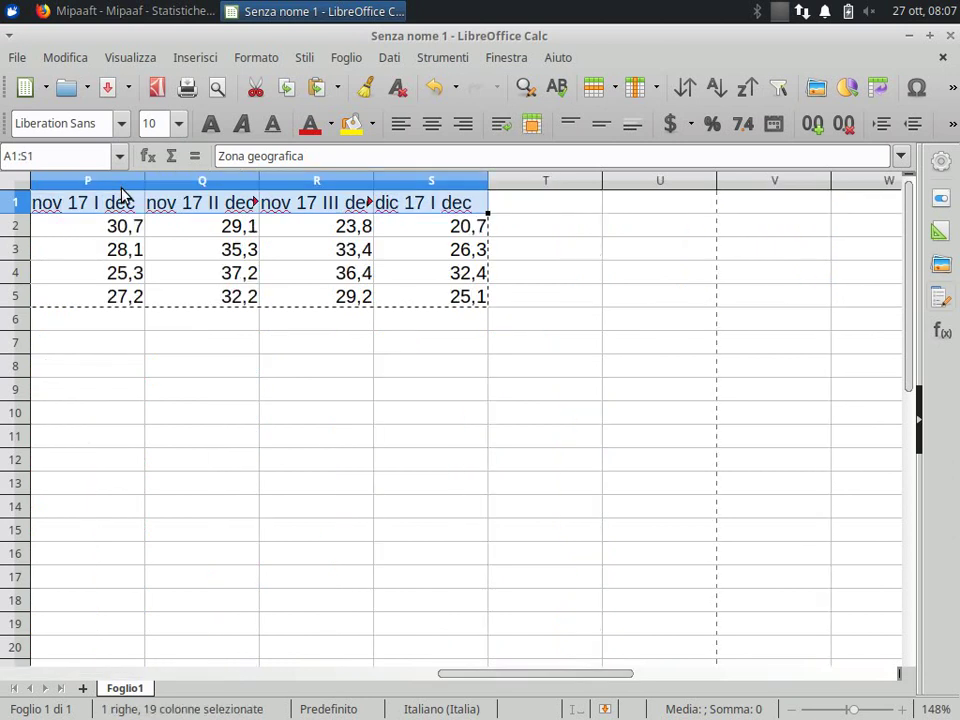
{"action": "key", "text": "ctrl+shift+Down"}
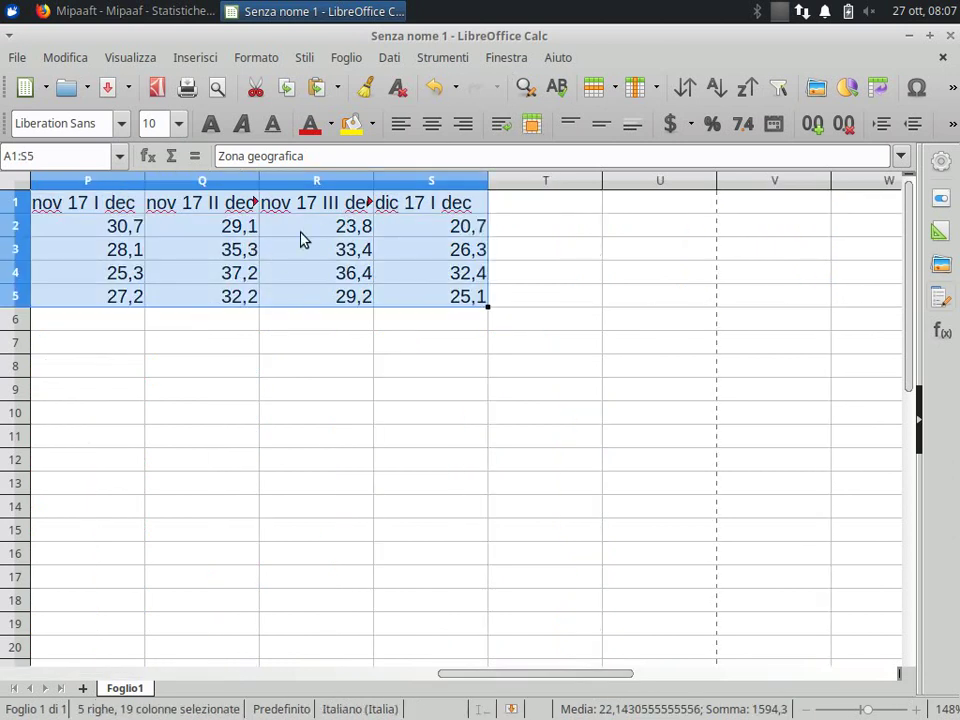
{"action": "right_click", "coordinate": [303, 240]}
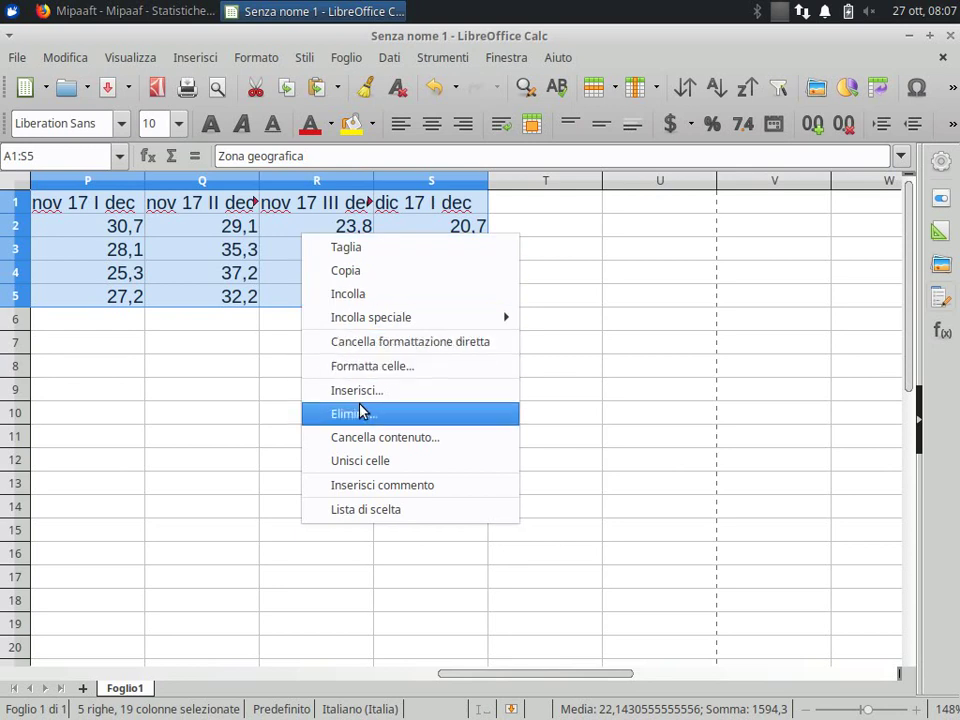
{"action": "left_click", "coordinate": [376, 437]}
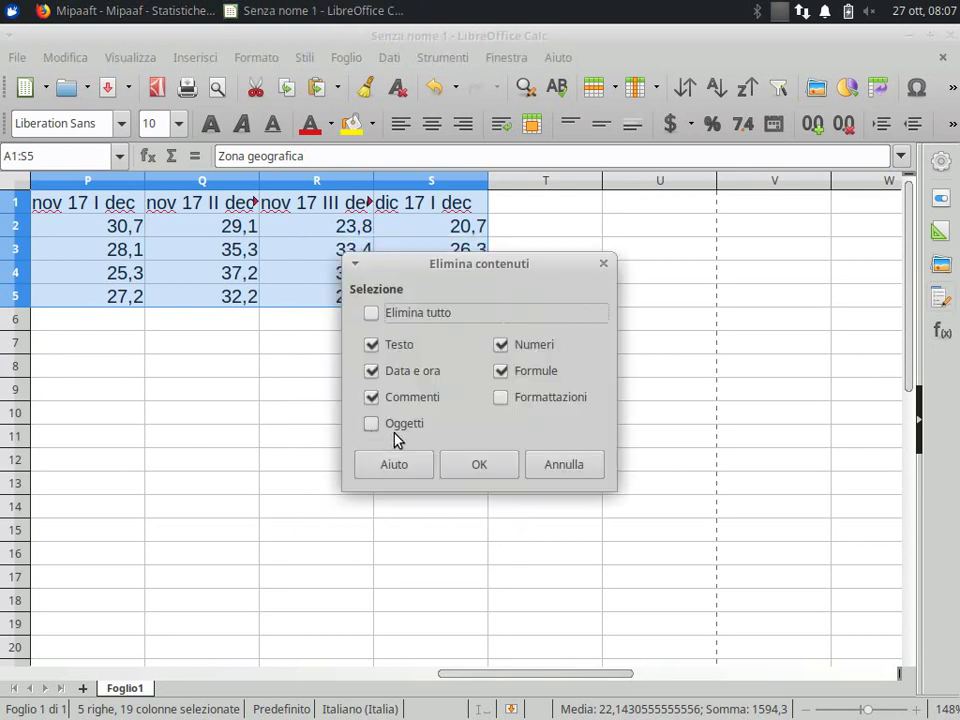
{"action": "left_click", "coordinate": [371, 313]}
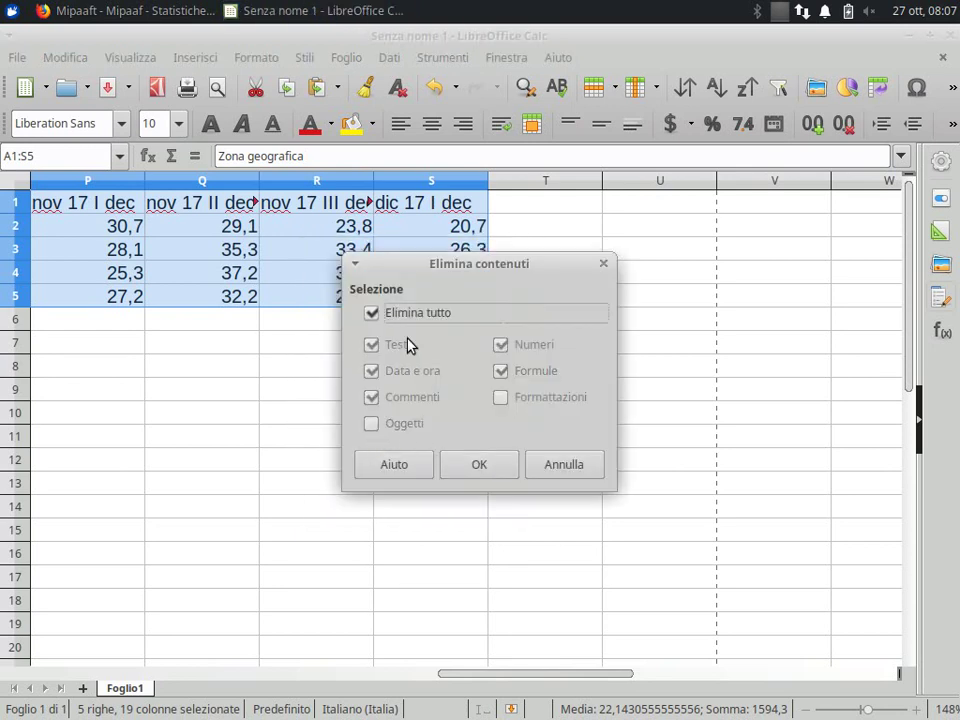
{"action": "left_click", "coordinate": [487, 464]}
- Delete the now-empty rows 1–5 so the transposed table moves up
{"action": "left_click_drag", "start_coordinate": [482, 673], "coordinate": [72, 660]}
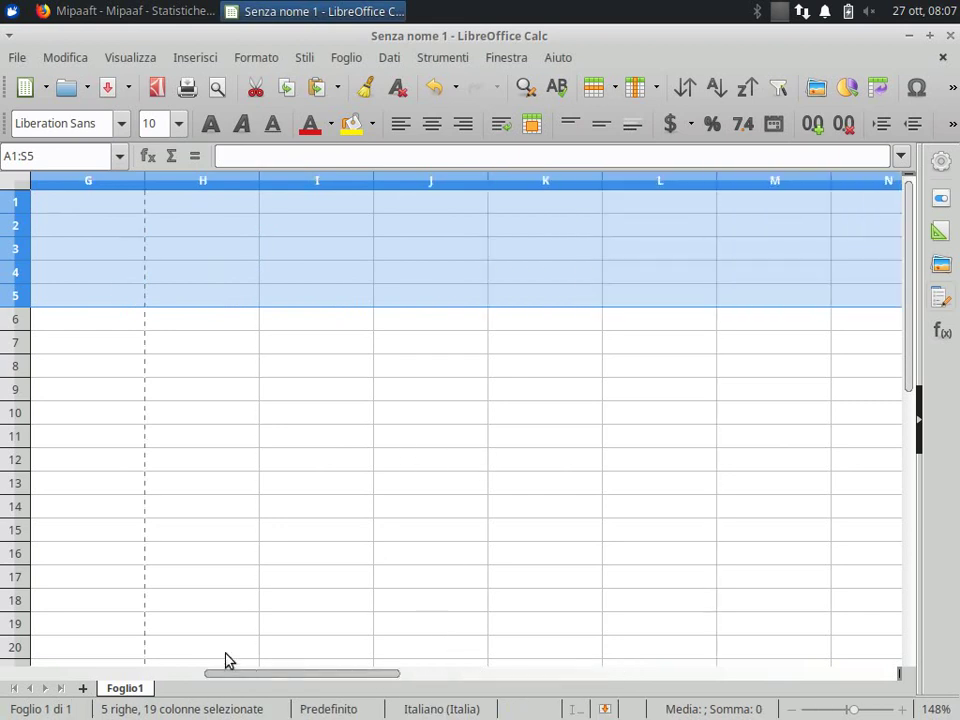
{"action": "right_click", "coordinate": [15, 232]}
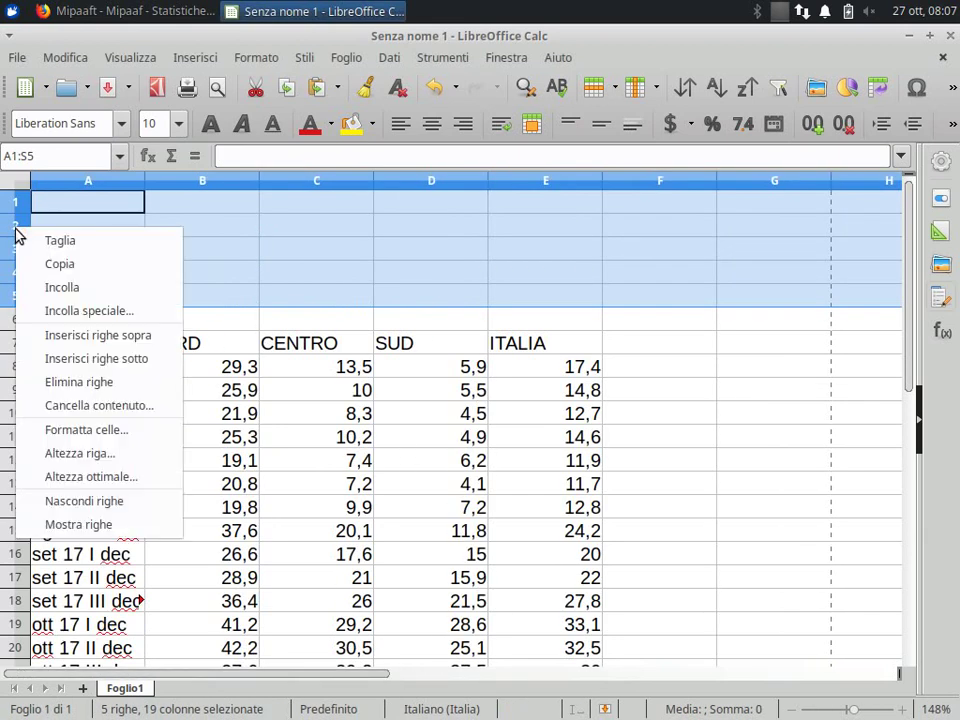
{"action": "left_click", "coordinate": [66, 381]}
{"action": "left_click", "coordinate": [104, 226]}
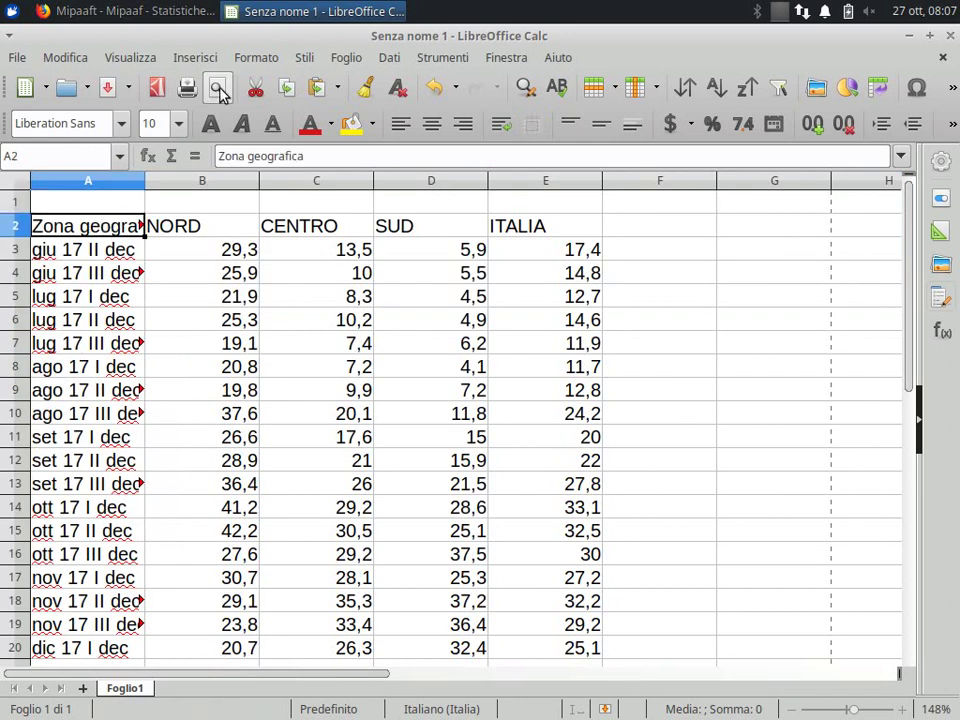
- Enlarge the transposed table's print scaling in the print preview
{"action": "key", "text": "ctrl+shift+o"}
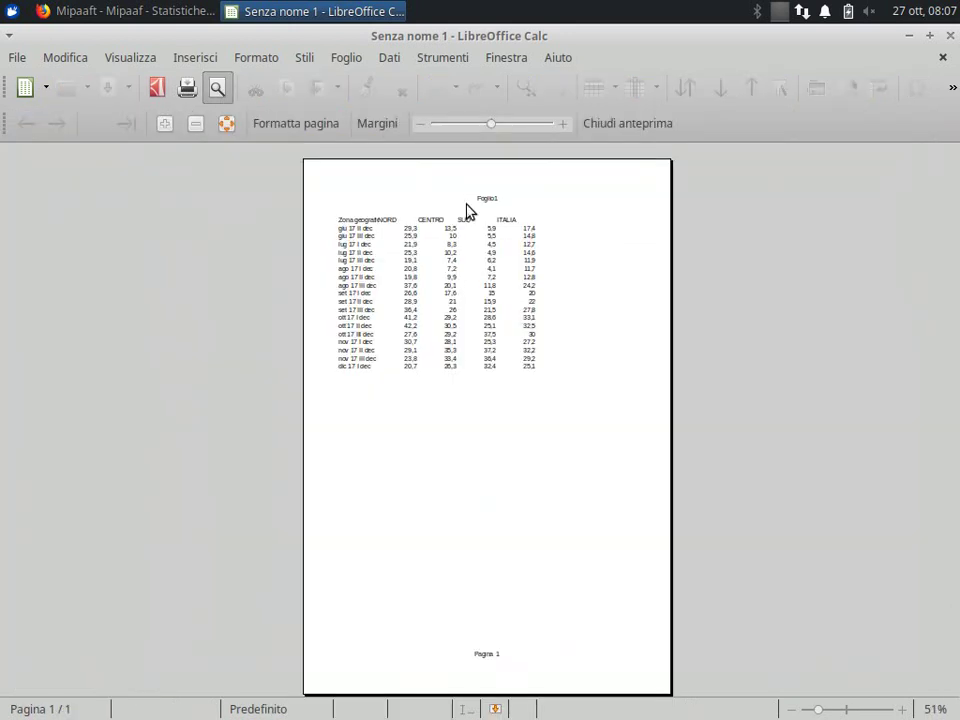
{"action": "left_click_drag", "start_coordinate": [491, 124], "coordinate": [500, 124]}
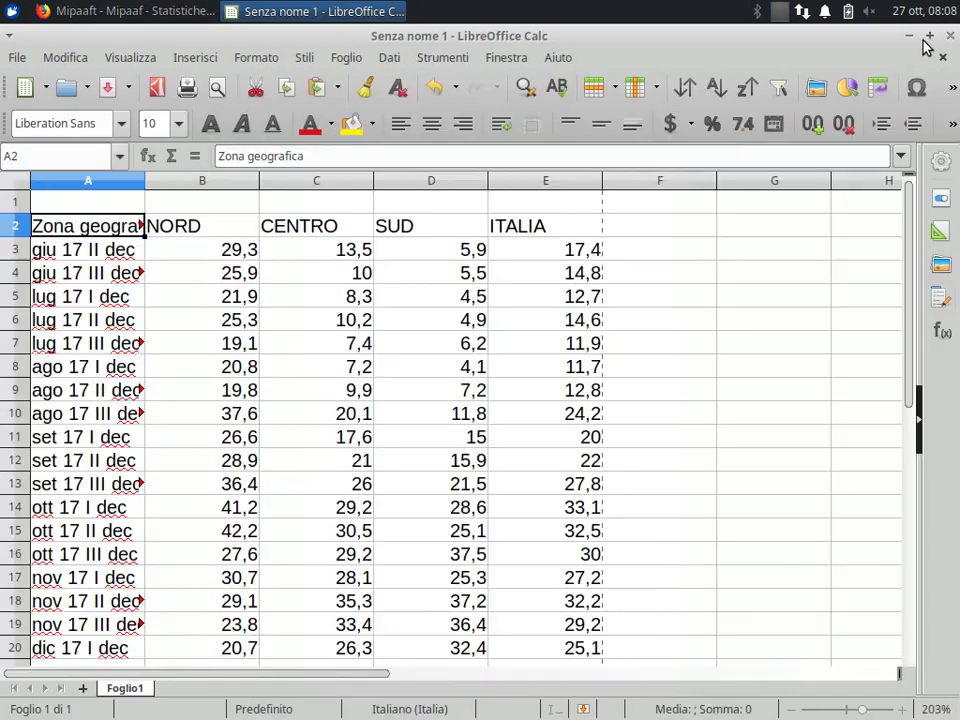
- Download the Tre Zone precipitation table via Scarica excel, saving miepfy701_1212_06m_C.csv to disk
{"action": "key", "text": "alt+Tab"}
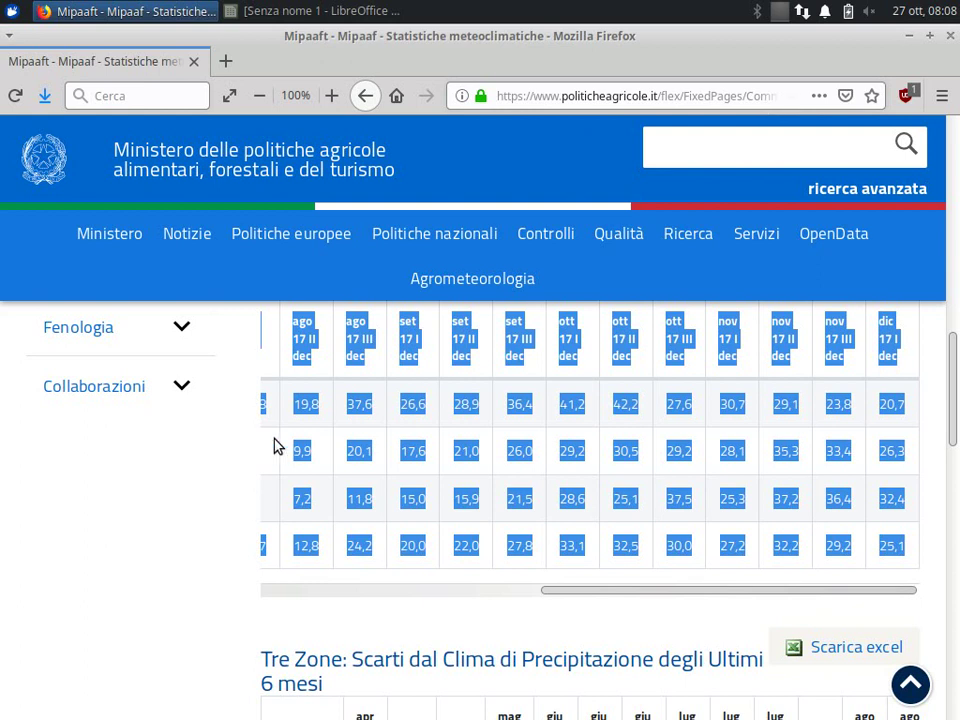
{"action": "left_click", "coordinate": [336, 480]}
{"action": "left_click_drag", "start_coordinate": [647, 600], "coordinate": [304, 608]}
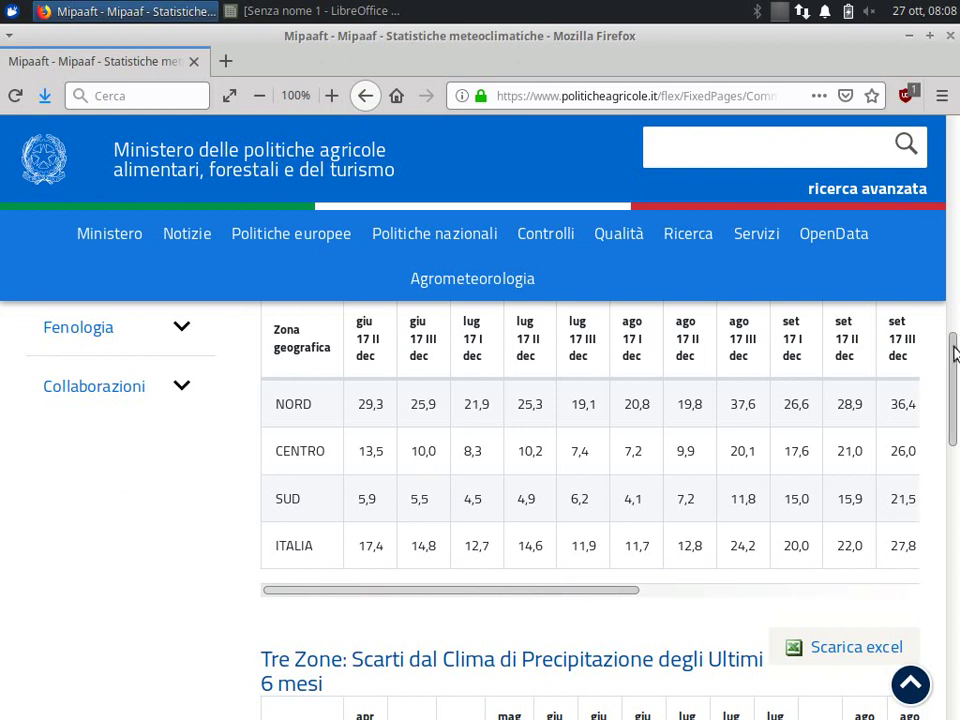
{"action": "mouse_move", "coordinate": [953, 357]}
{"action": "left_mouse_down"}
{"action": "mouse_move", "coordinate": [955, 325]}
{"action": "mouse_move", "coordinate": [955, 335]}
{"action": "left_mouse_up"}
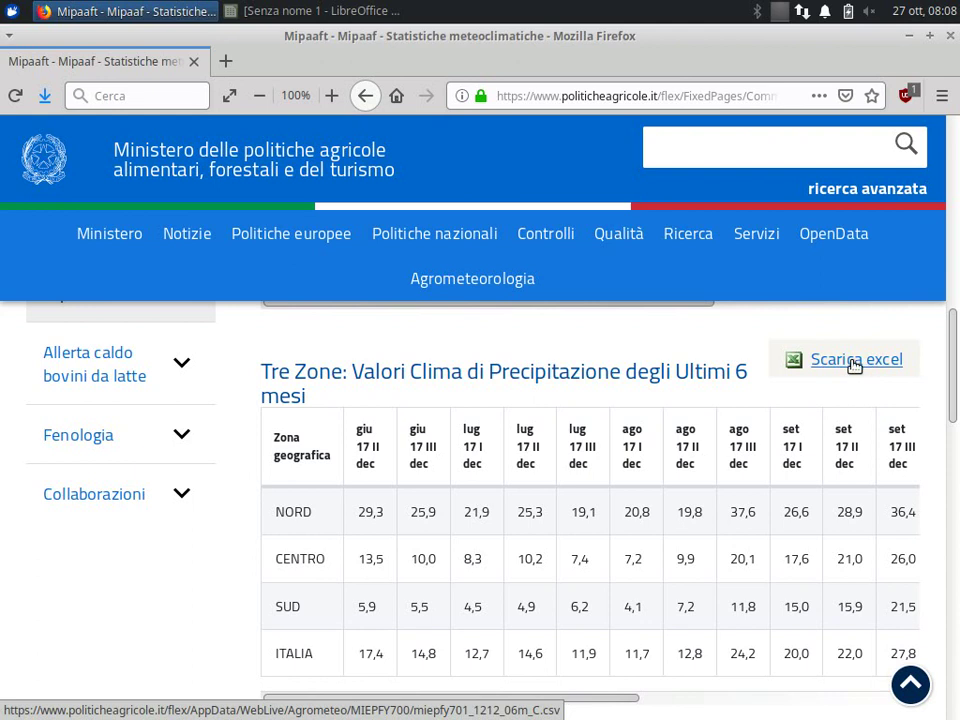
{"action": "left_click", "coordinate": [854, 366]}
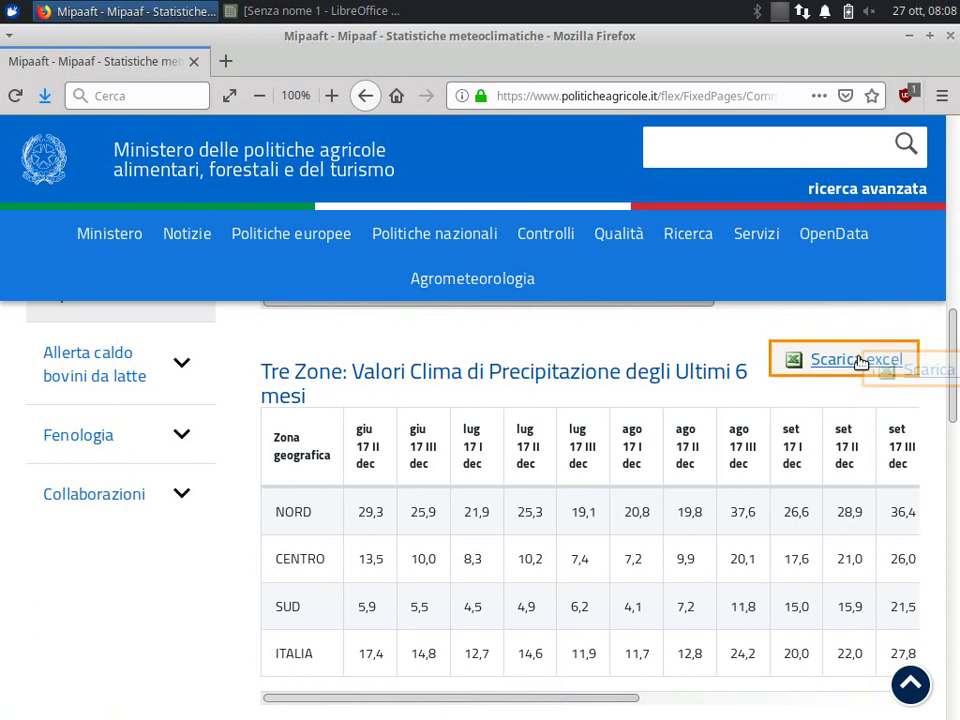
{"action": "left_click_drag", "start_coordinate": [856, 347], "coordinate": [857, 332]}
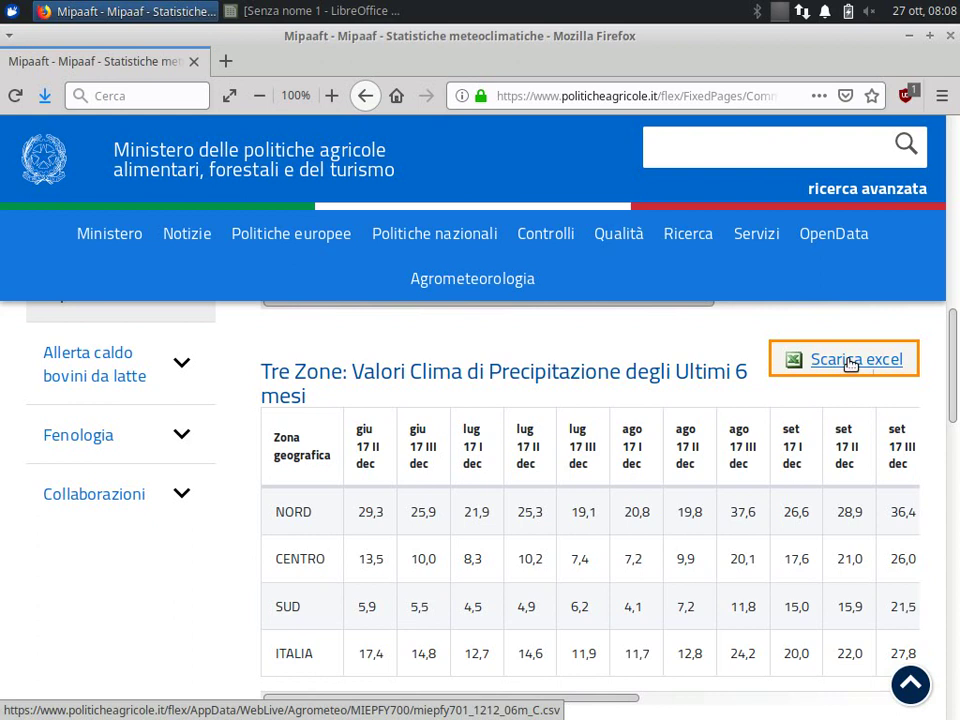
{"action": "left_click", "coordinate": [850, 362]}
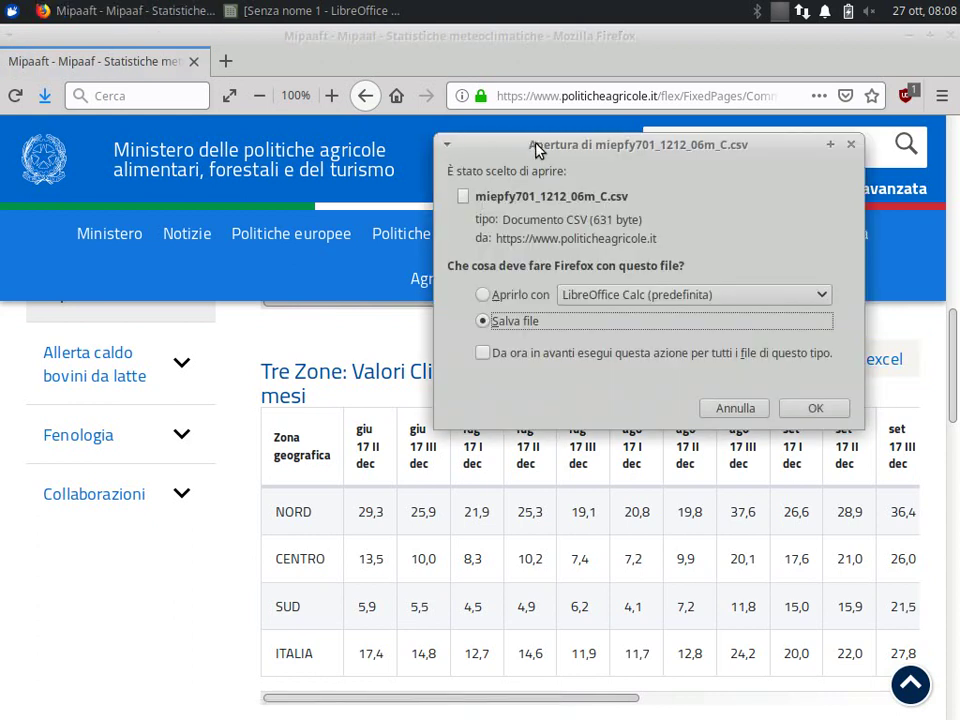
{"action": "left_click_drag", "start_coordinate": [537, 149], "coordinate": [361, 139]}
{"action": "left_click", "coordinate": [348, 312]}
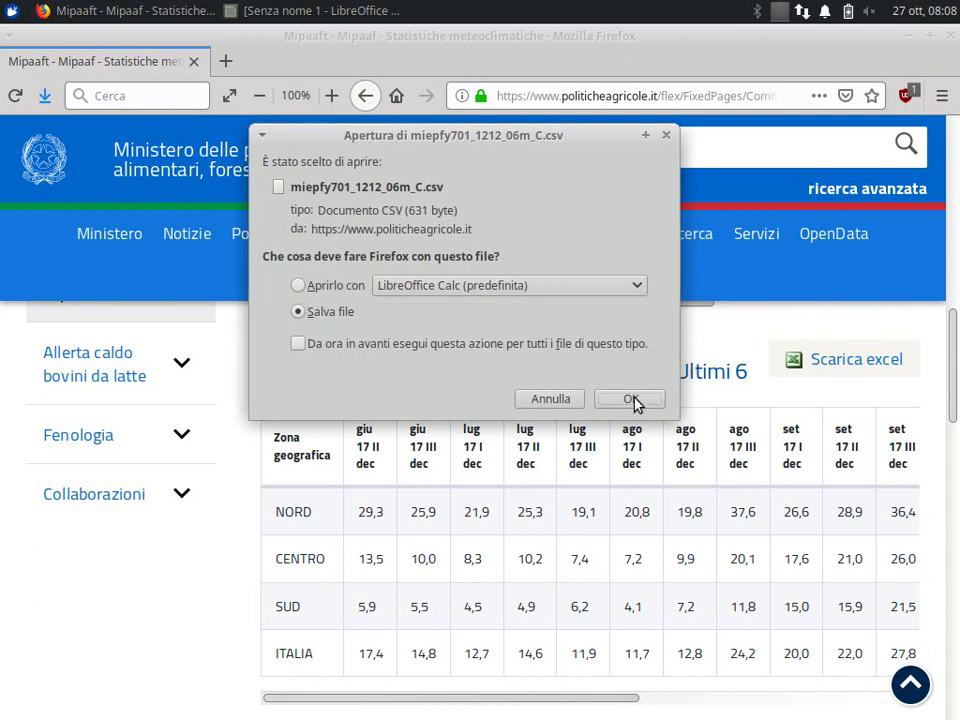
{"action": "left_click", "coordinate": [632, 400]}
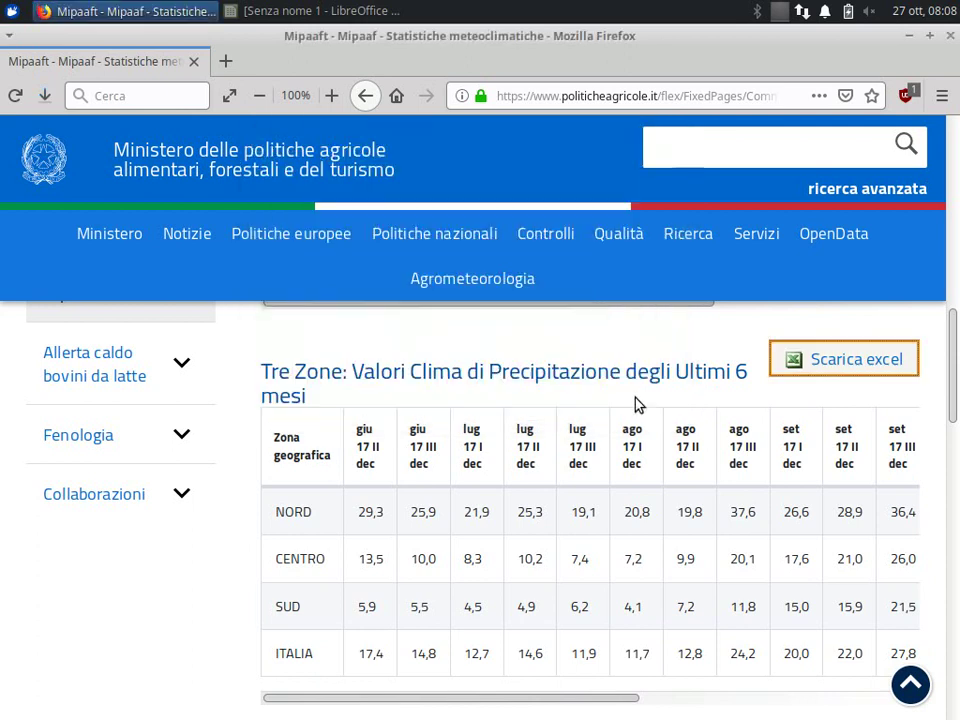
{"action": "left_click", "coordinate": [909, 35]}
- Open miepfy701_1212_06m_C.csv from the desktop in Mousepad
{"action": "mouse_move", "coordinate": [79, 103]}
{"action": "left_mouse_down"}
{"action": "mouse_move", "coordinate": [147, 151]}
{"action": "mouse_move", "coordinate": [465, 184]}
{"action": "left_mouse_up"}
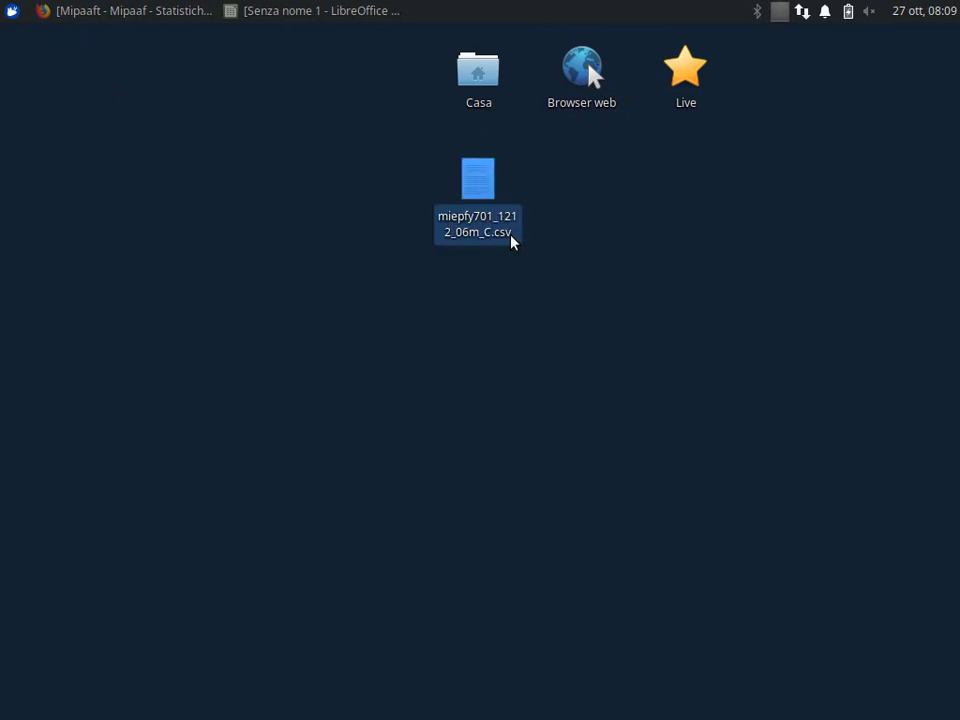
{"action": "right_click", "coordinate": [480, 182]}
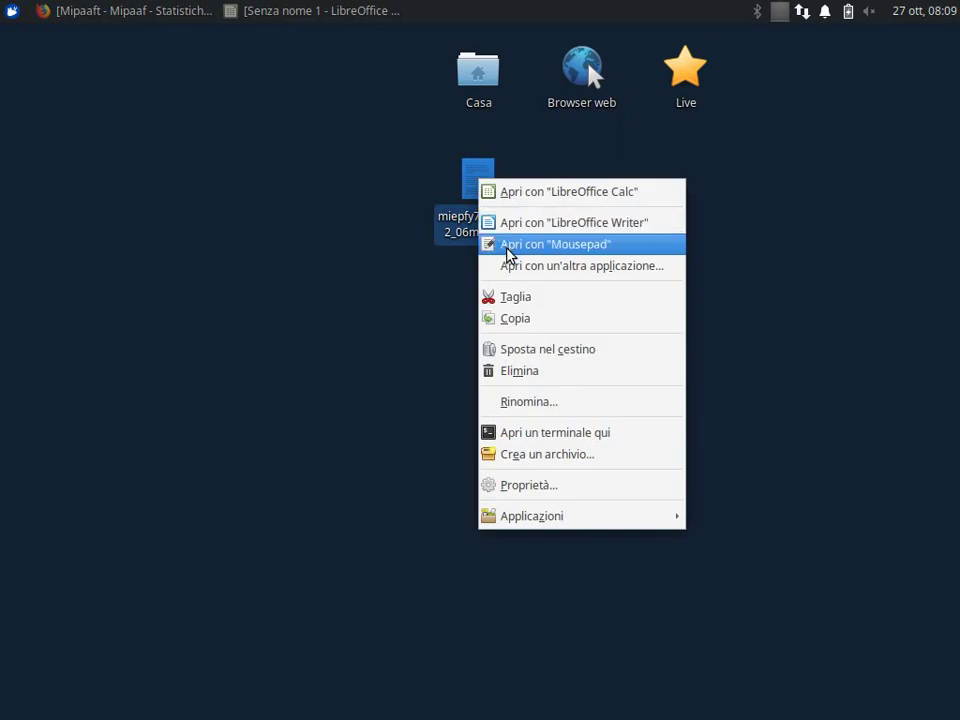
{"action": "left_click", "coordinate": [508, 254]}
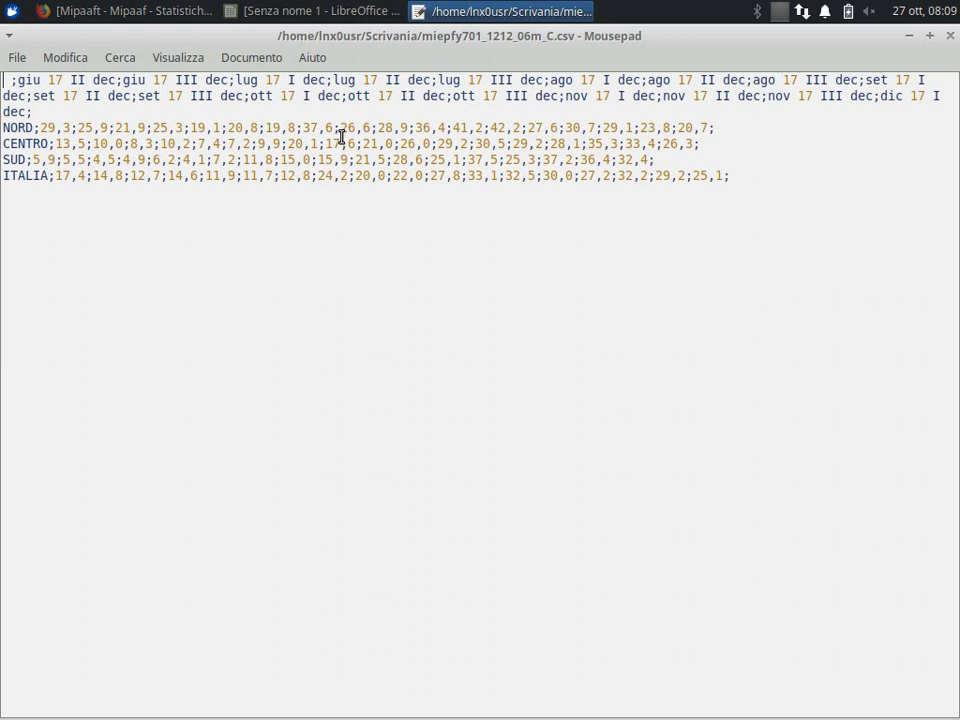
- Inspect the semicolon separators in the NORD and CENTRO rows, then close Mousepad
{"action": "left_click_drag", "start_coordinate": [334, 131], "coordinate": [341, 133]}
{"action": "left_click", "coordinate": [318, 143]}
{"action": "left_click", "coordinate": [949, 35]}
- Open the CSV in Calc's Text Import dialog, enlarged to preview more columns
{"action": "left_click", "coordinate": [490, 319]}
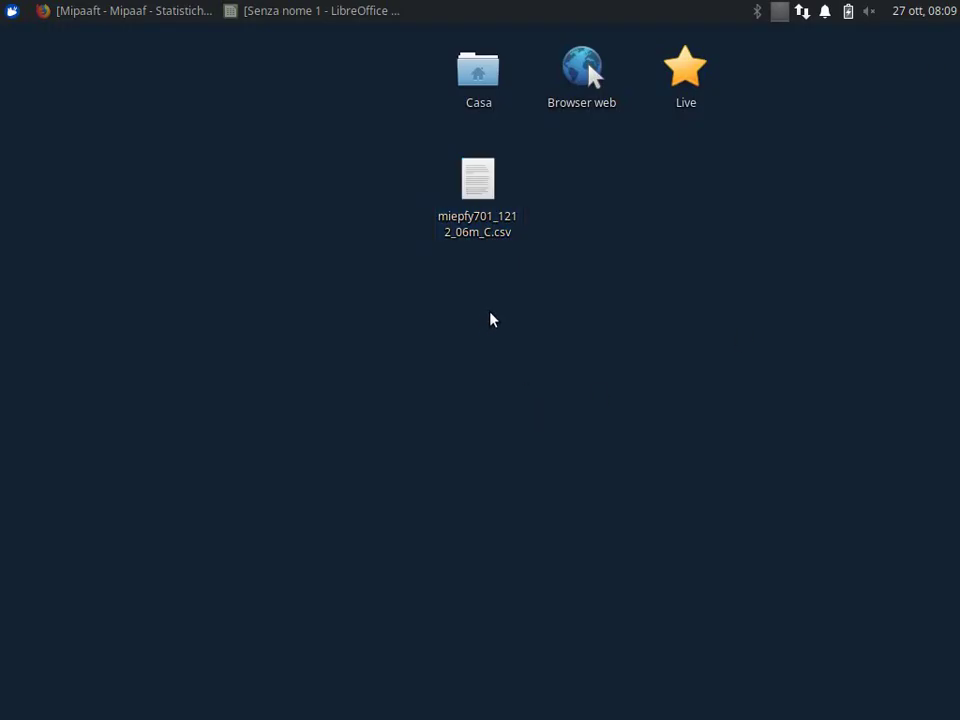
{"action": "double_click", "coordinate": [474, 190]}
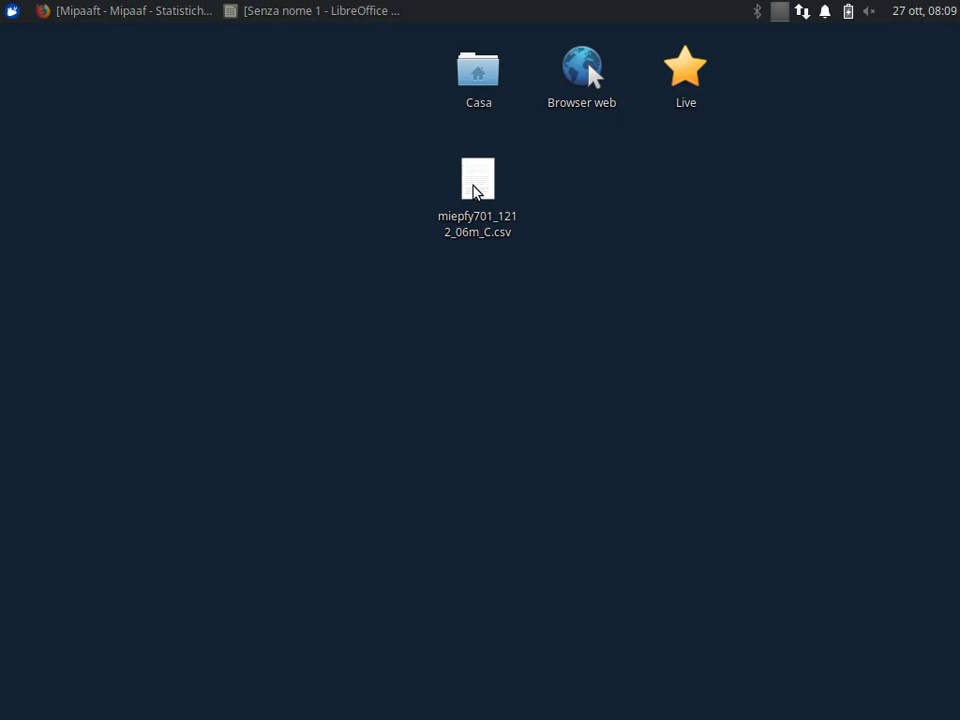
{"action": "left_click_drag", "start_coordinate": [530, 82], "coordinate": [553, 36]}
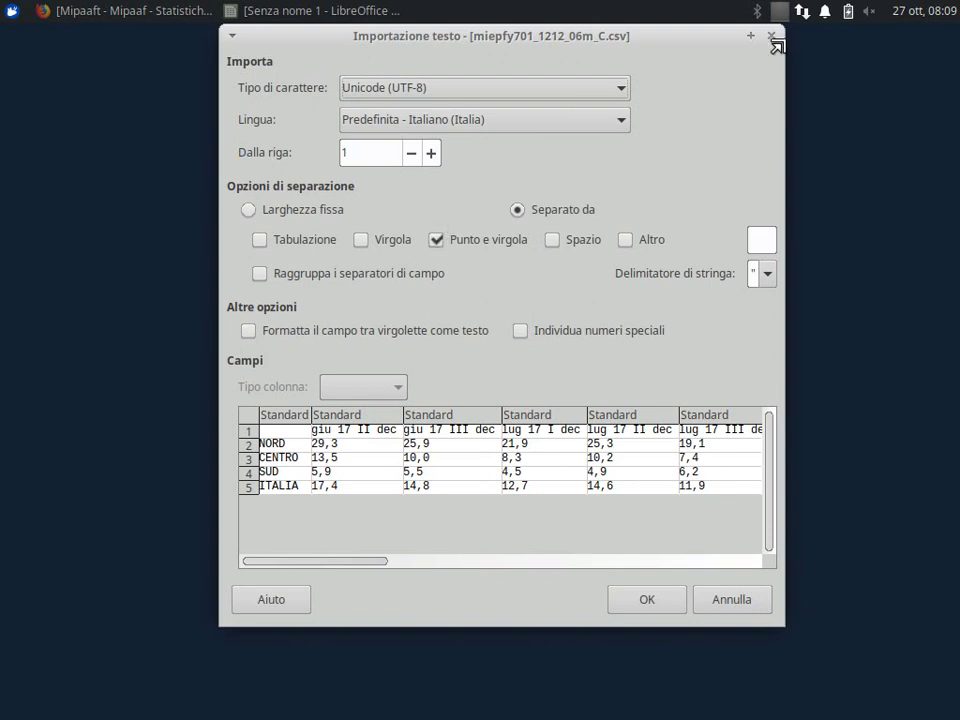
{"action": "left_click_drag", "start_coordinate": [784, 27], "coordinate": [883, 22]}
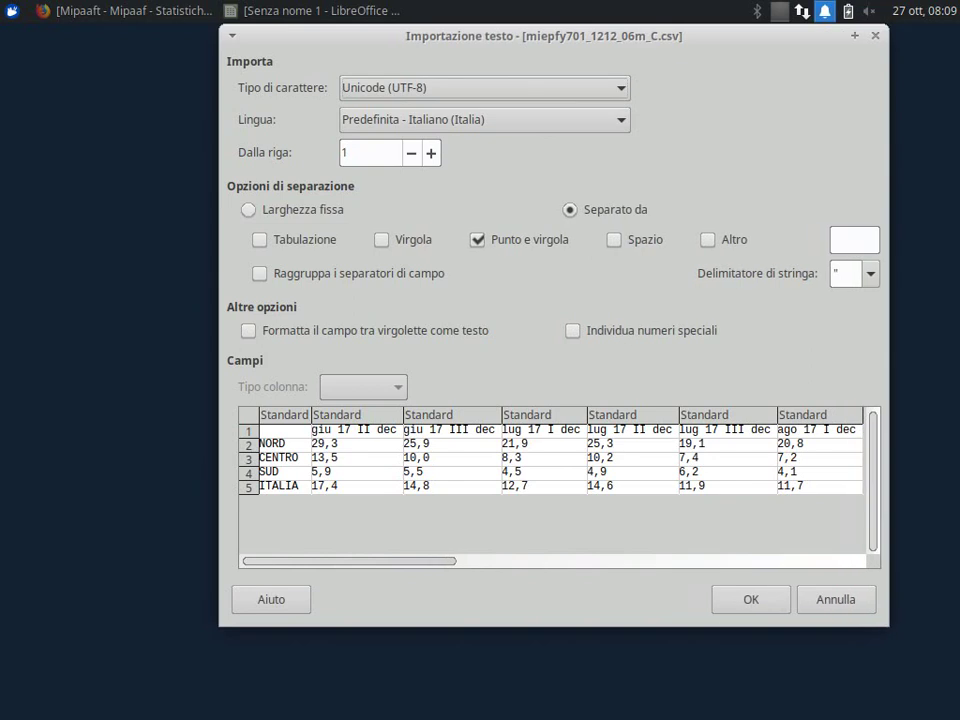
{"action": "left_click_drag", "start_coordinate": [748, 34], "coordinate": [742, 32]}
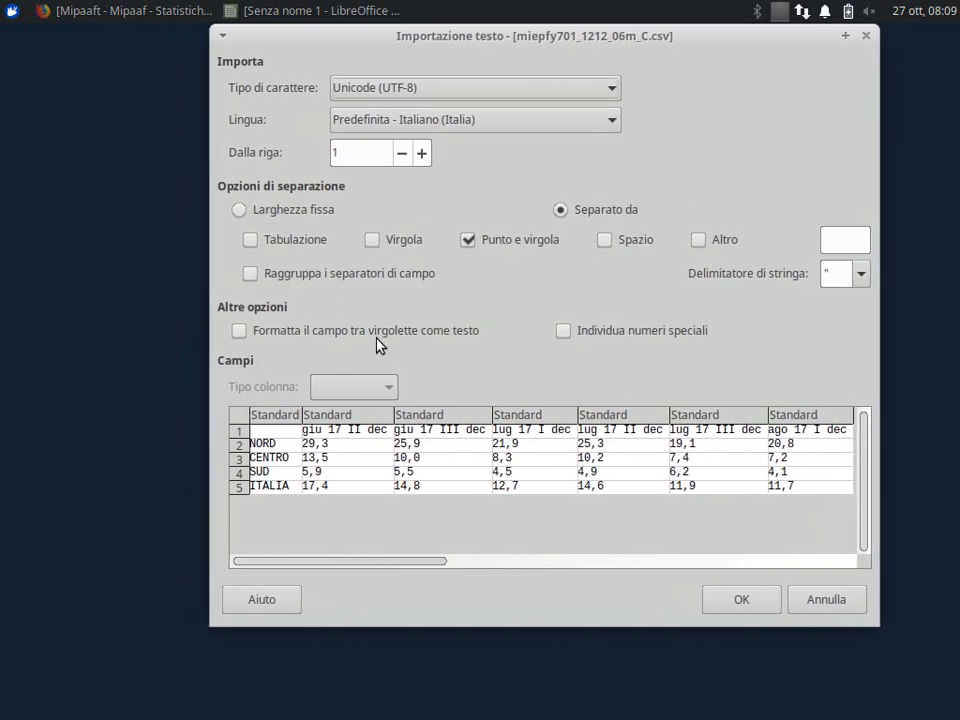
- Import with Punto e virgola as the only separator and Individua numeri speciali enabled
{"action": "left_click", "coordinate": [468, 241]}
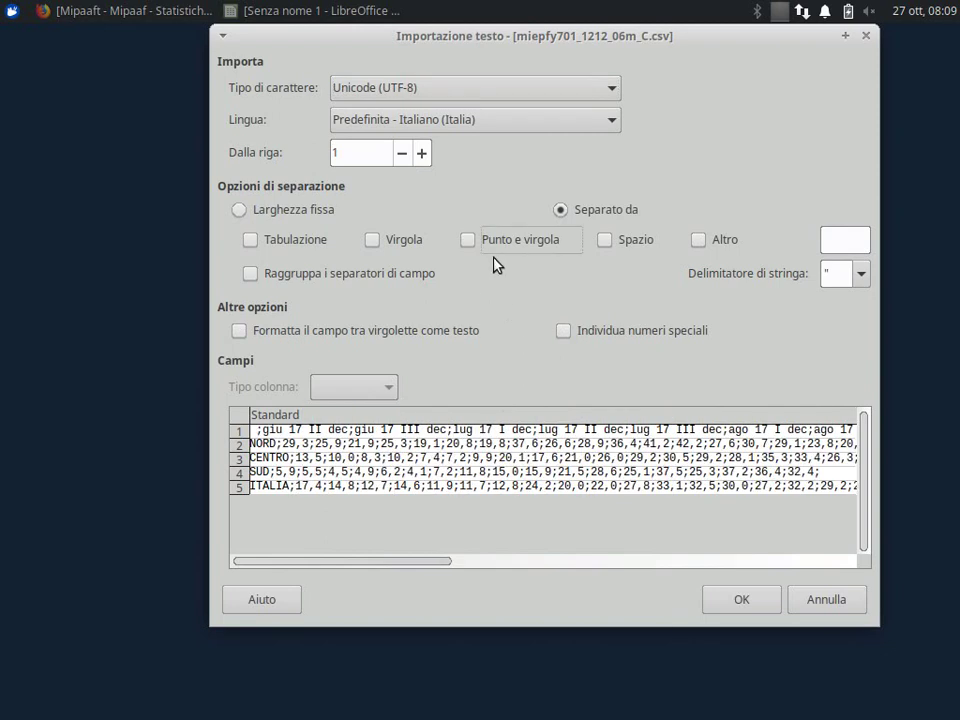
{"action": "left_click", "coordinate": [372, 240]}
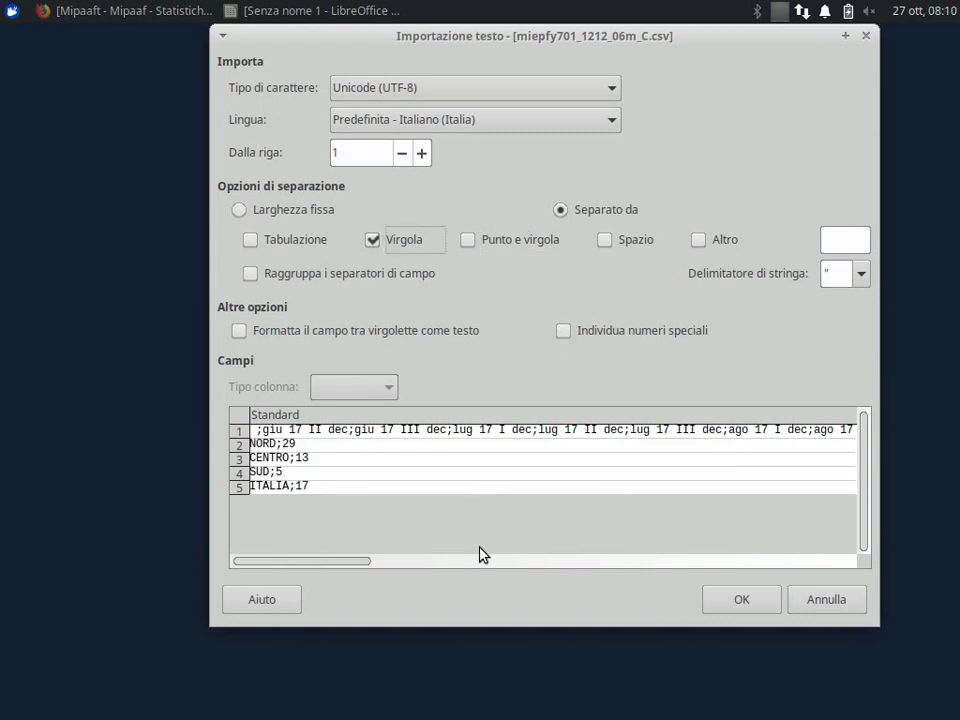
{"action": "left_click_drag", "start_coordinate": [357, 565], "coordinate": [718, 553]}
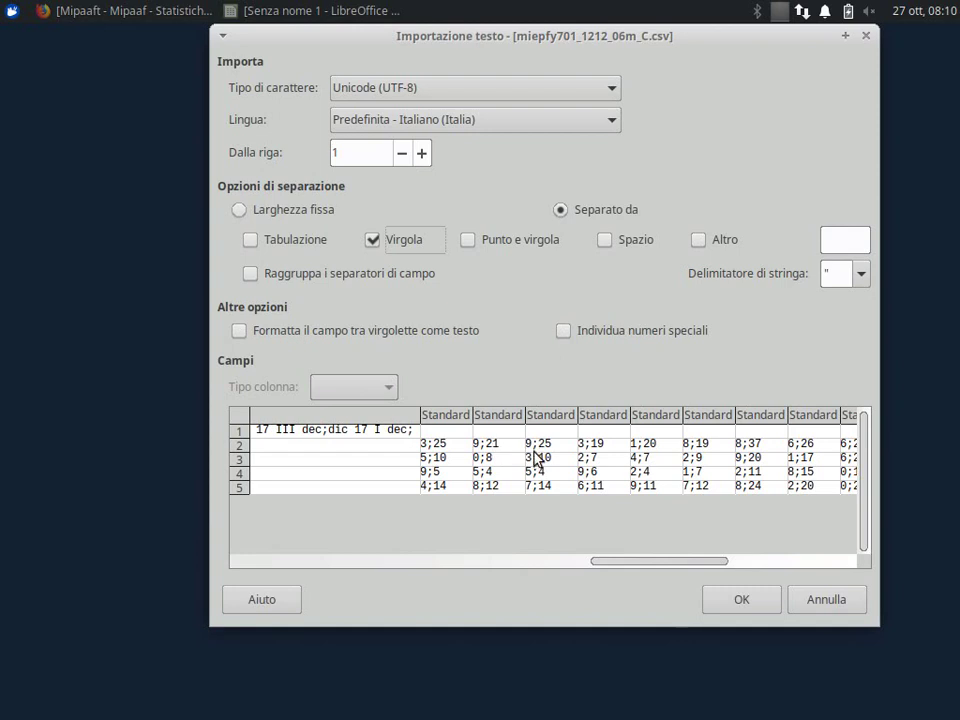
{"action": "left_click", "coordinate": [373, 240]}
{"action": "left_click", "coordinate": [468, 240]}
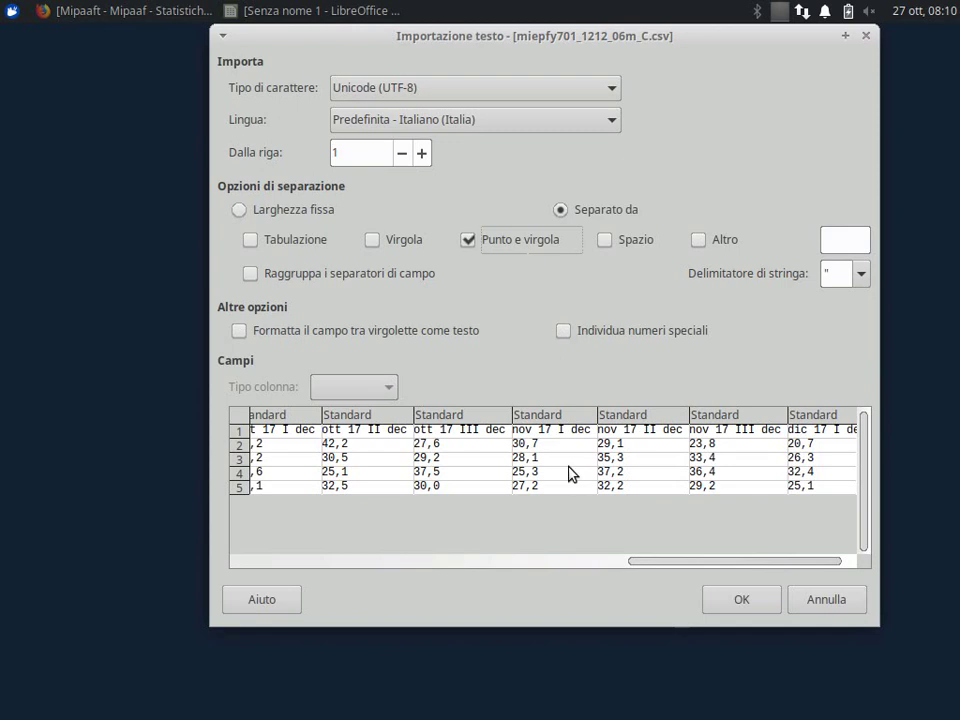
{"action": "left_click_drag", "start_coordinate": [703, 562], "coordinate": [270, 562]}
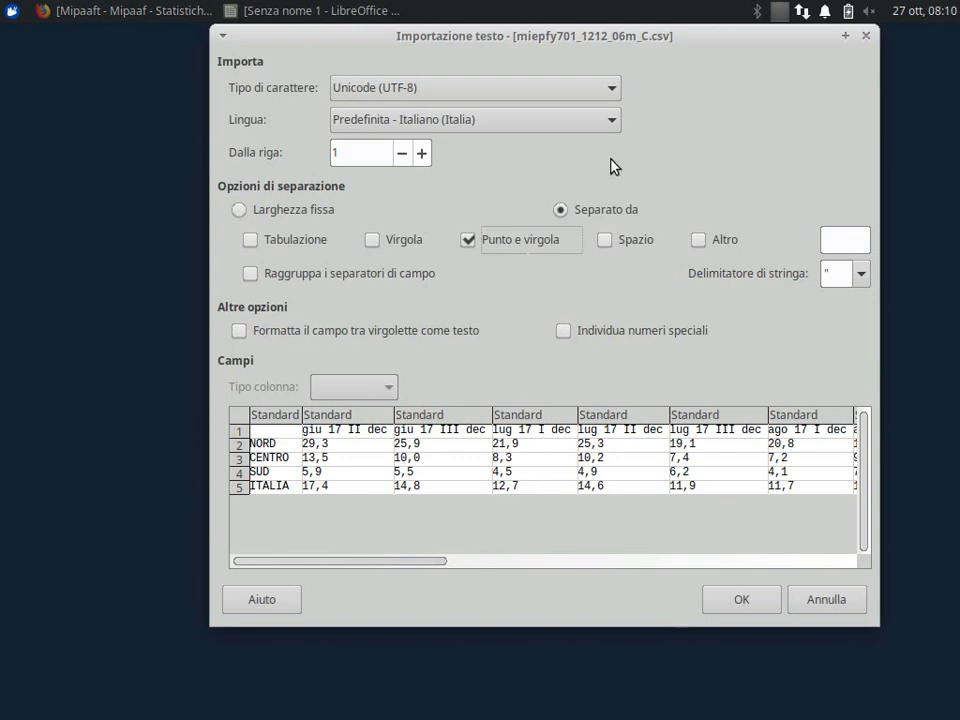
{"action": "left_click", "coordinate": [564, 331]}
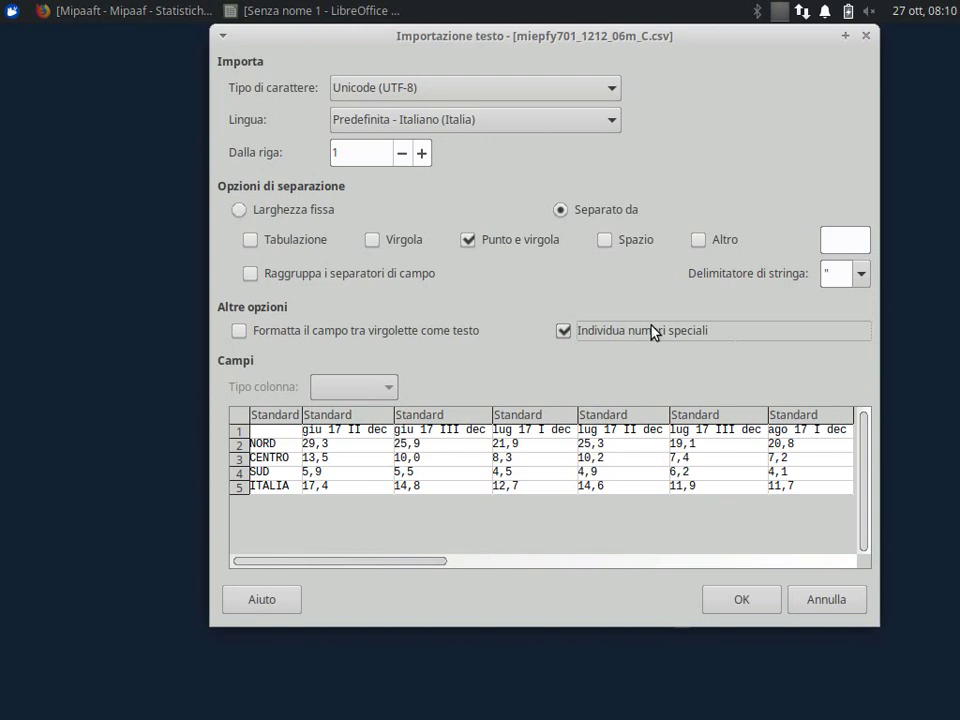
{"action": "left_click", "coordinate": [747, 600]}
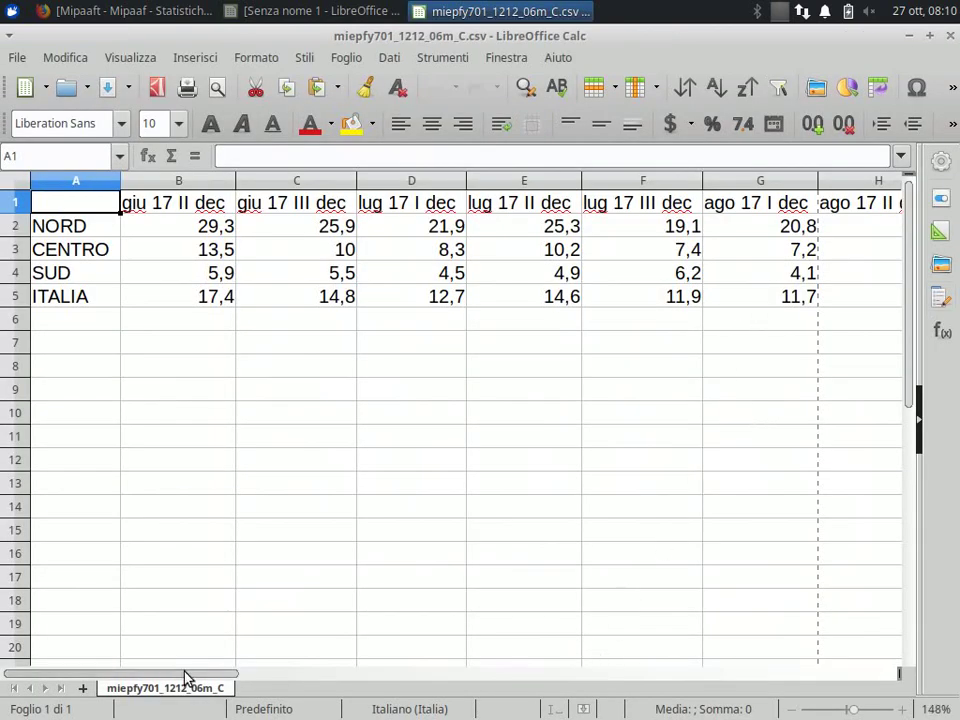
- Select the table A1:S5 and copy it
{"action": "left_click_drag", "start_coordinate": [184, 677], "coordinate": [292, 677]}
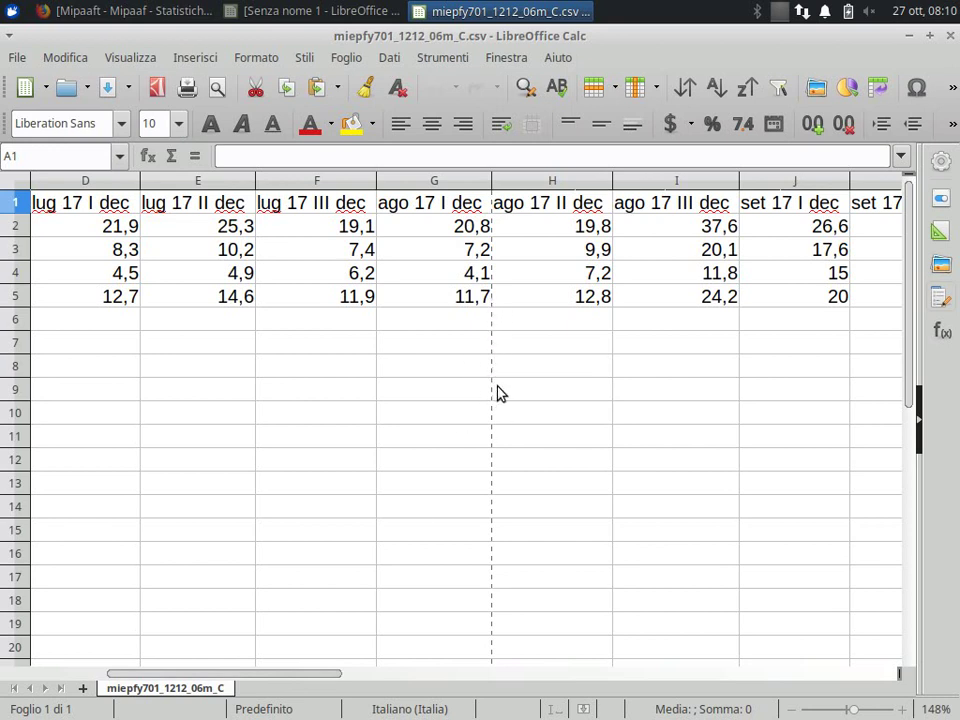
{"action": "mouse_move", "coordinate": [312, 677]}
{"action": "left_mouse_down"}
{"action": "mouse_move", "coordinate": [530, 677]}
{"action": "mouse_move", "coordinate": [214, 701]}
{"action": "left_mouse_up"}
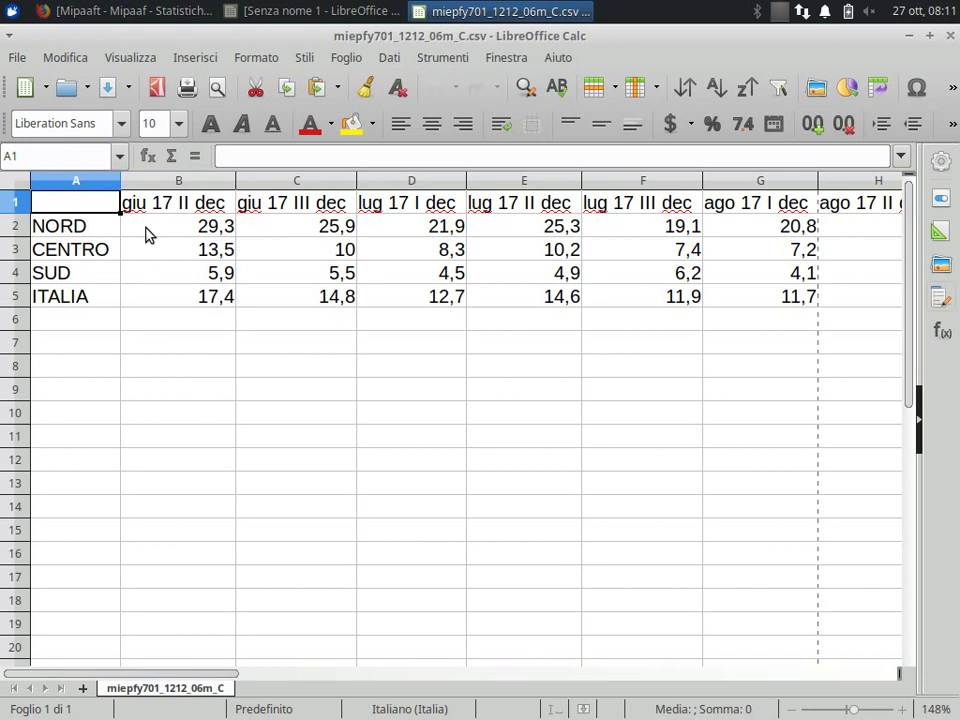
{"action": "key", "text": "shift+Down"}
{"action": "key", "text": "shift+Down"}
{"action": "key", "text": "shift+Down"}
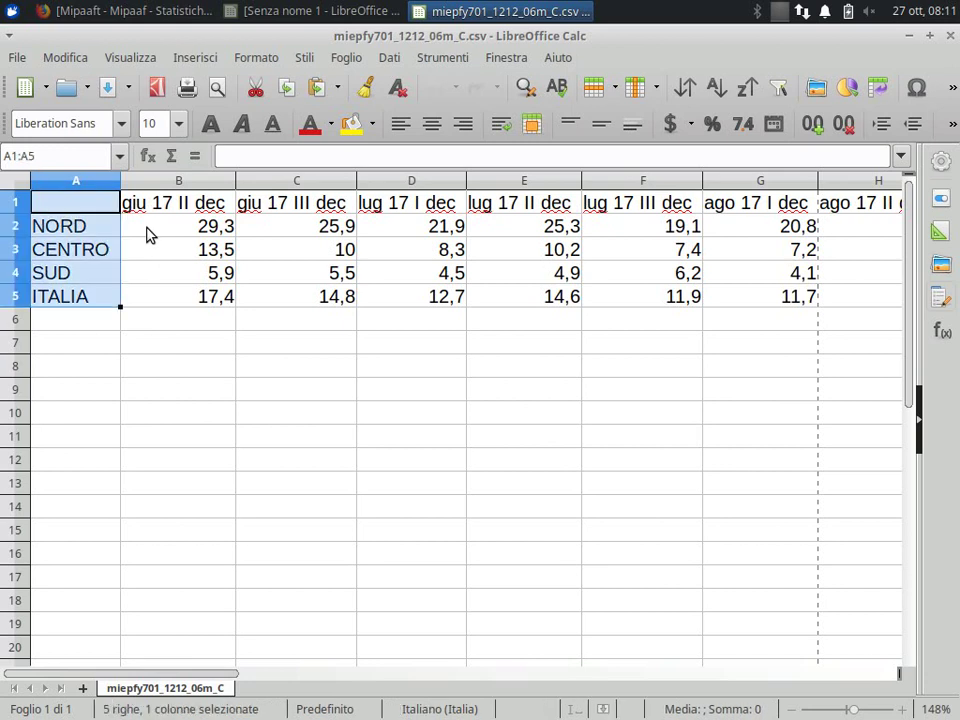
{"action": "key", "text": "ctrl+shift+Right"}
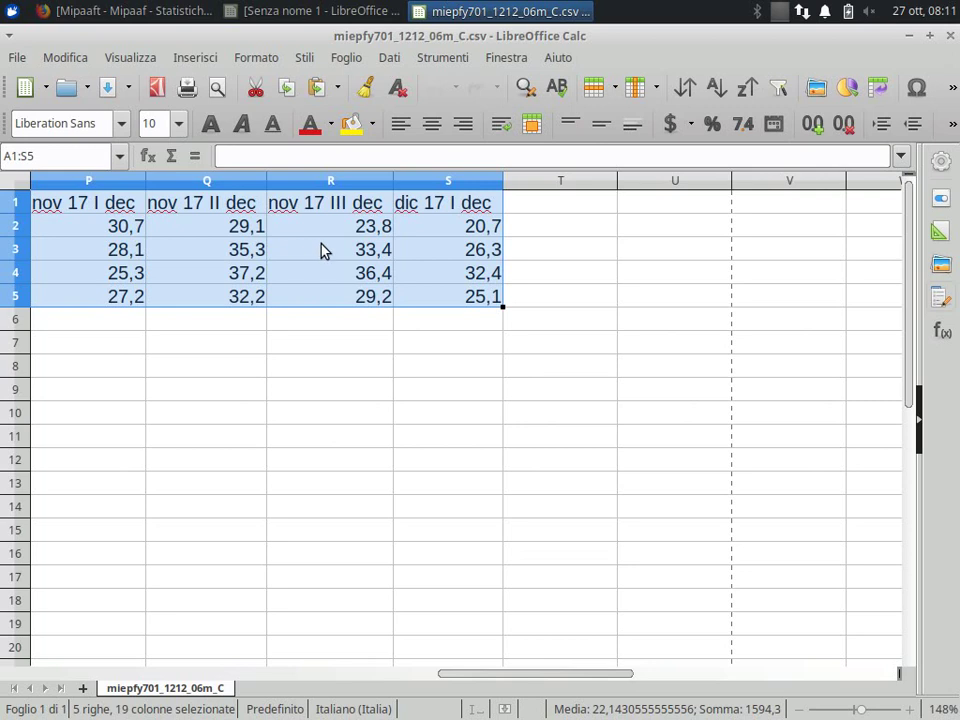
{"action": "right_click", "coordinate": [349, 243]}
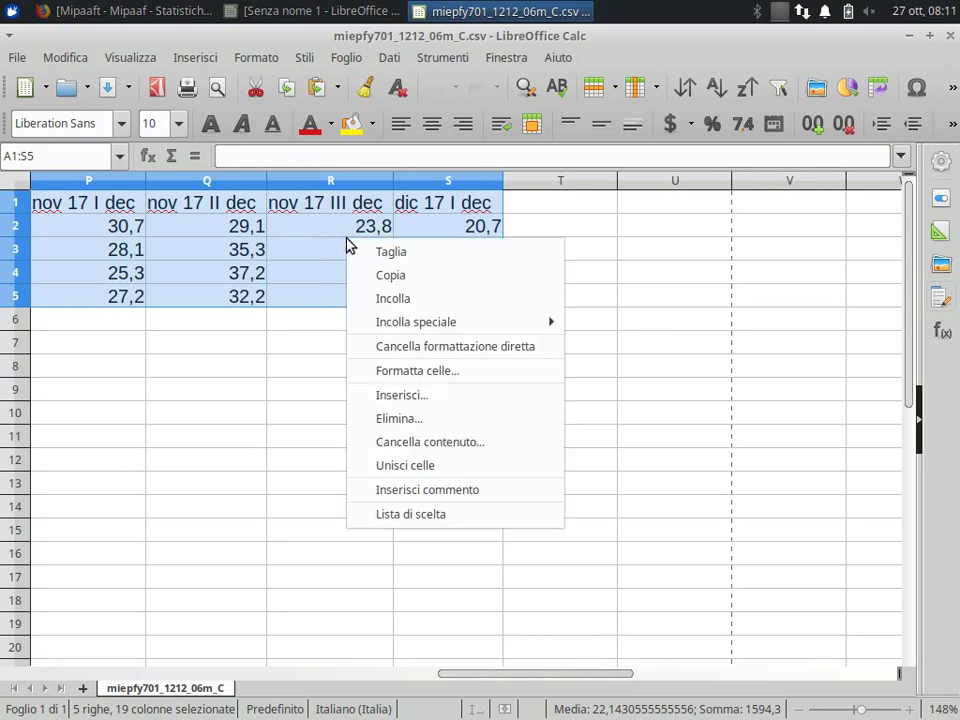
{"action": "left_click", "coordinate": [388, 276]}
- Paste the copied table at A7 with Incolla speciale's Inverti (transpose) option
{"action": "left_click_drag", "start_coordinate": [538, 673], "coordinate": [47, 673]}
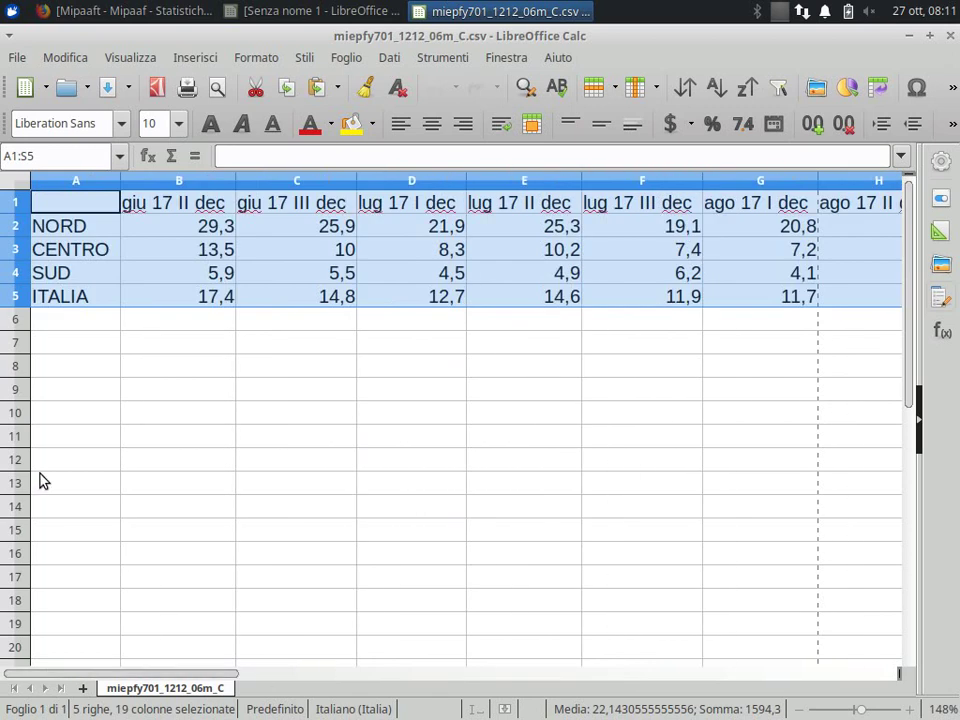
{"action": "right_click", "coordinate": [74, 338]}
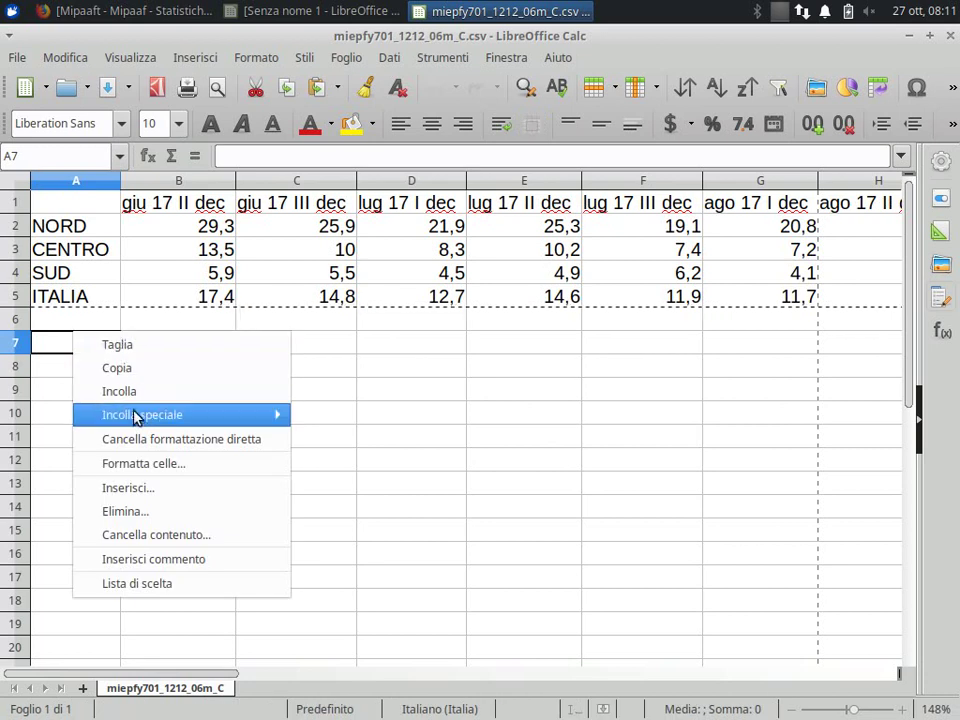
{"action": "mouse_move", "coordinate": [137, 417]}
{"action": "left_click", "coordinate": [347, 508]}
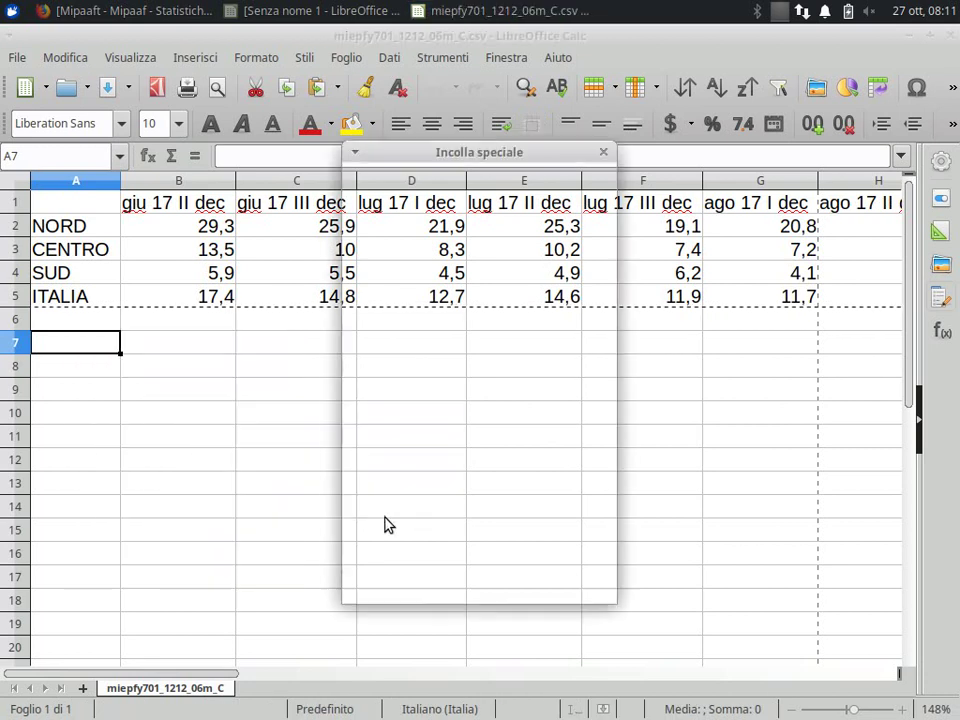
{"action": "left_click", "coordinate": [390, 512]}
{"action": "left_click", "coordinate": [390, 512]}
{"action": "left_click", "coordinate": [470, 572]}
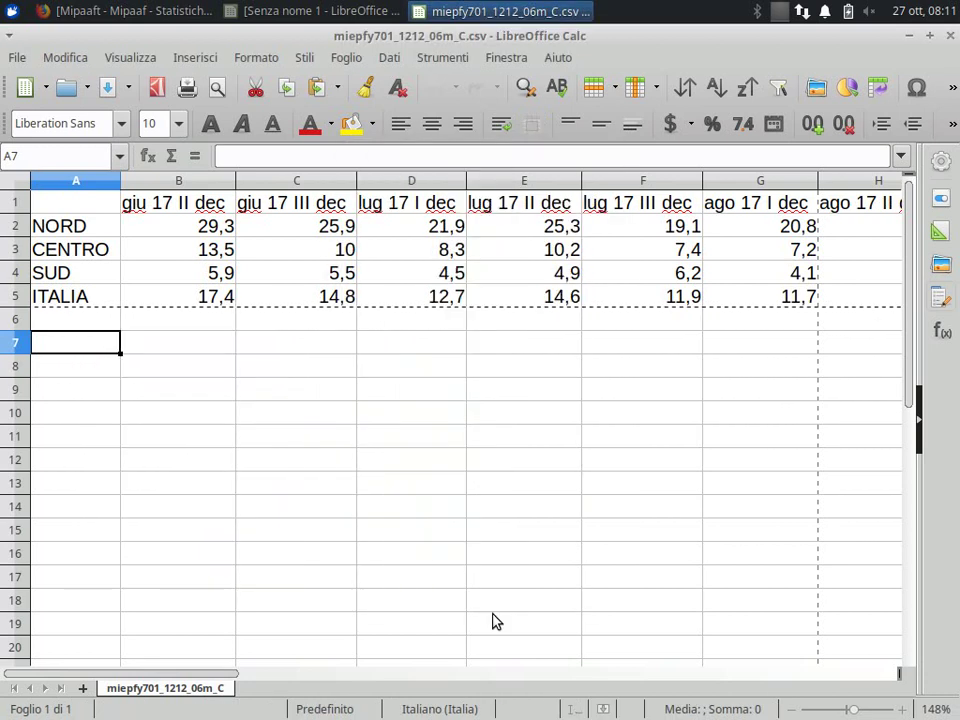
- Change B2 to 100 and verify the static transposed B8 still shows 29,3
{"action": "scroll", "coordinate": [910, 350], "scroll_direction": "down", "scroll_amount": 1}
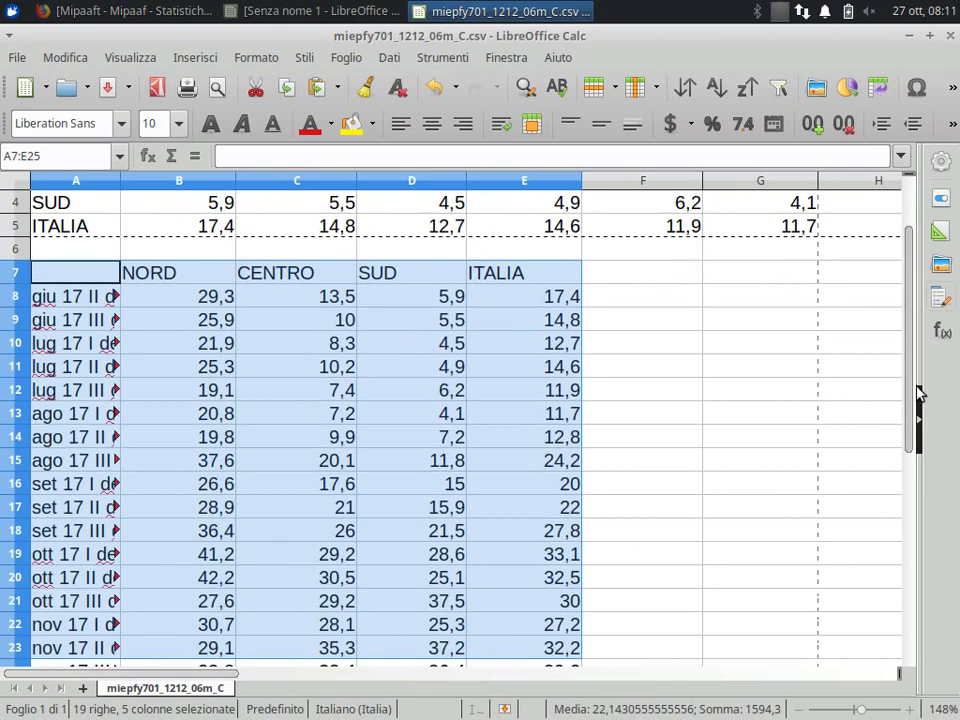
{"action": "left_click_drag", "start_coordinate": [920, 395], "coordinate": [945, 287]}
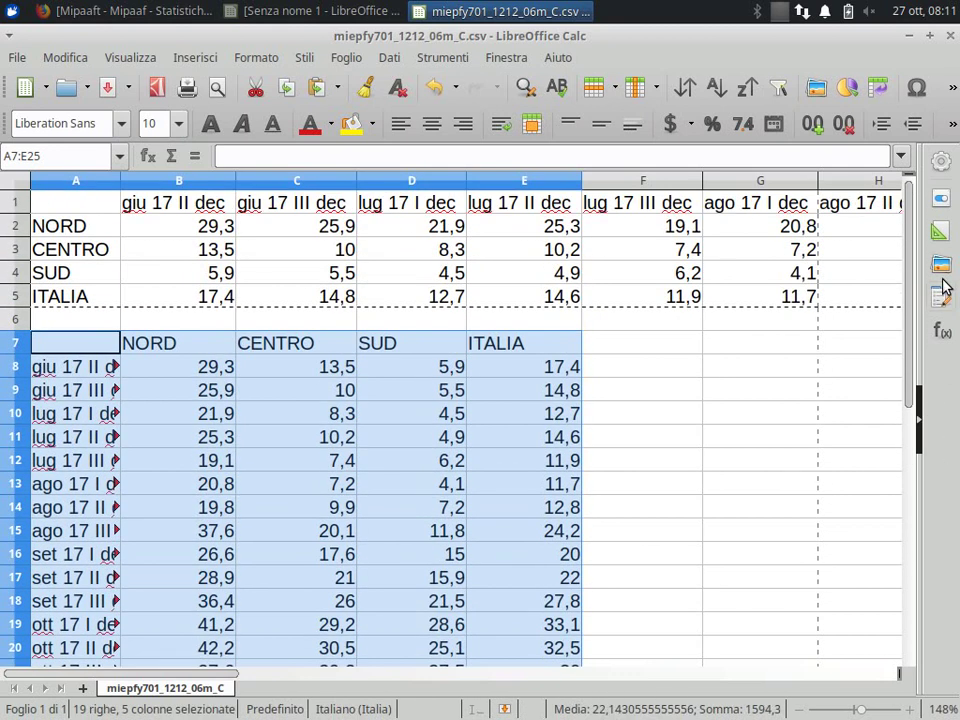
{"action": "mouse_move", "coordinate": [945, 287]}
{"action": "left_mouse_down"}
{"action": "mouse_move", "coordinate": [953, 310]}
{"action": "mouse_move", "coordinate": [945, 287]}
{"action": "left_mouse_up"}
{"action": "left_click", "coordinate": [524, 370]}
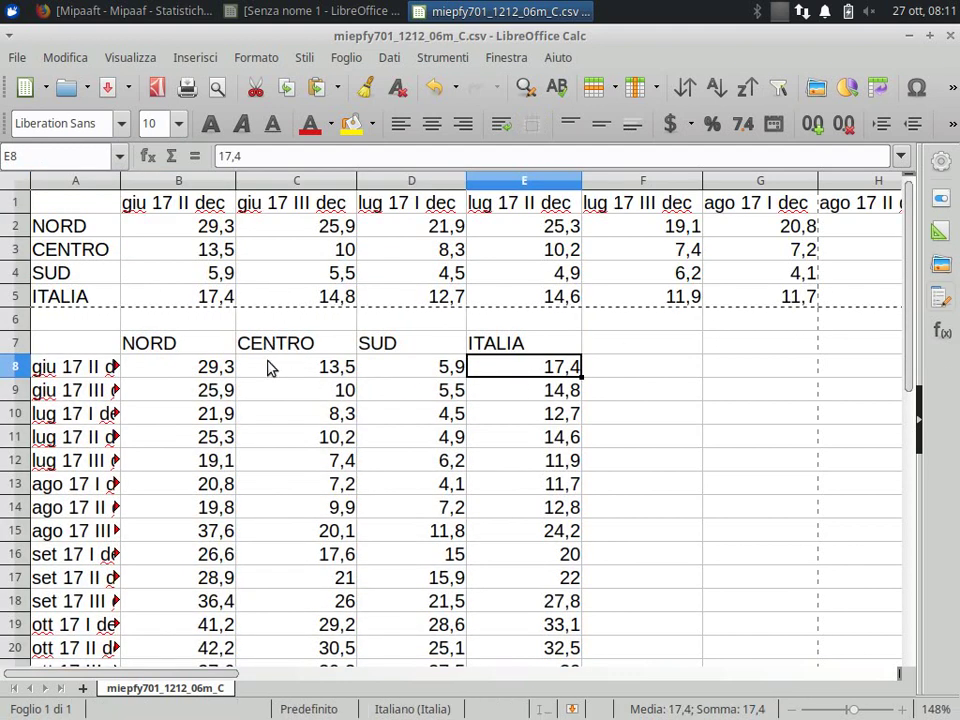
{"action": "left_click", "coordinate": [208, 230]}
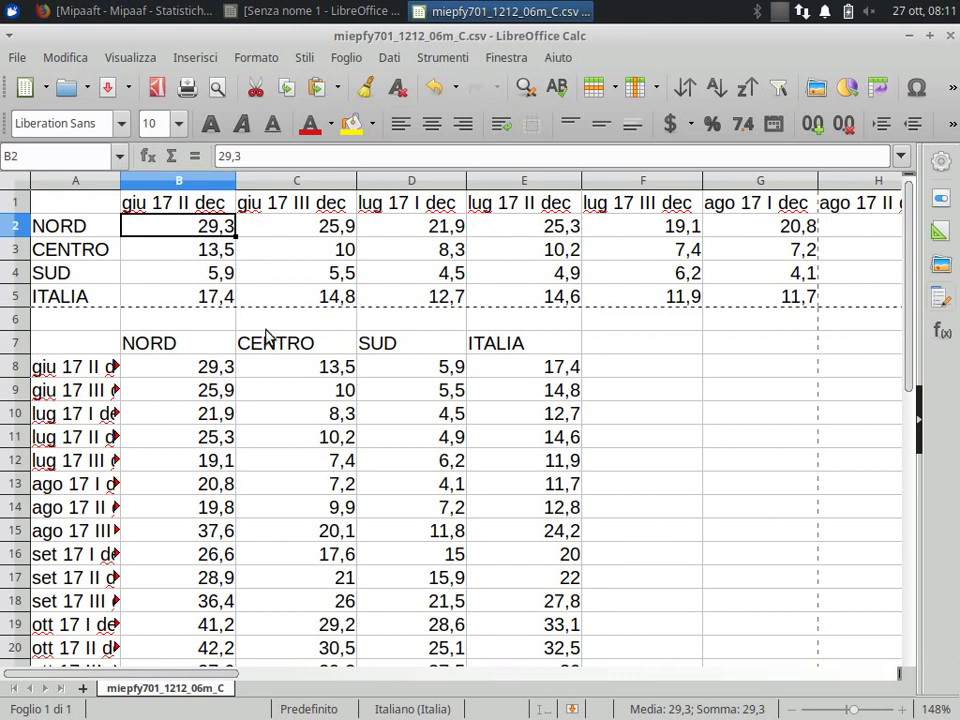
{"action": "type", "text": "100"}
{"action": "key", "text": "Return"}
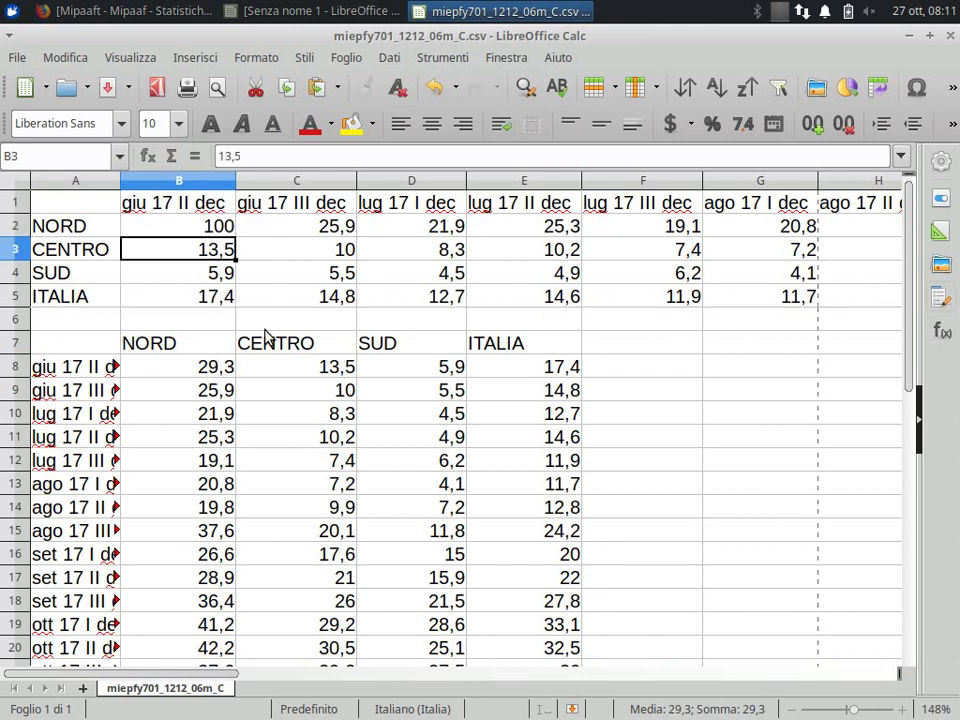
{"action": "left_click", "coordinate": [212, 366]}
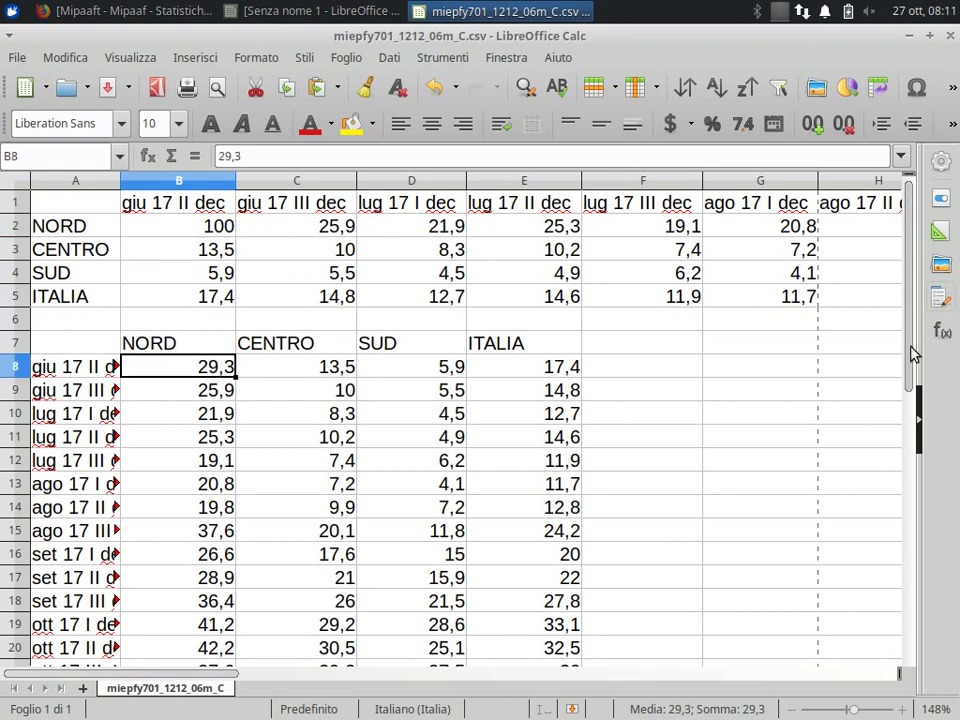
{"action": "scroll", "coordinate": [928, 400], "scroll_direction": "down", "scroll_amount": 1}
{"action": "scroll", "coordinate": [928, 400], "scroll_direction": "down", "scroll_amount": 1}
{"action": "scroll", "coordinate": [928, 400], "scroll_direction": "up", "scroll_amount": 2}
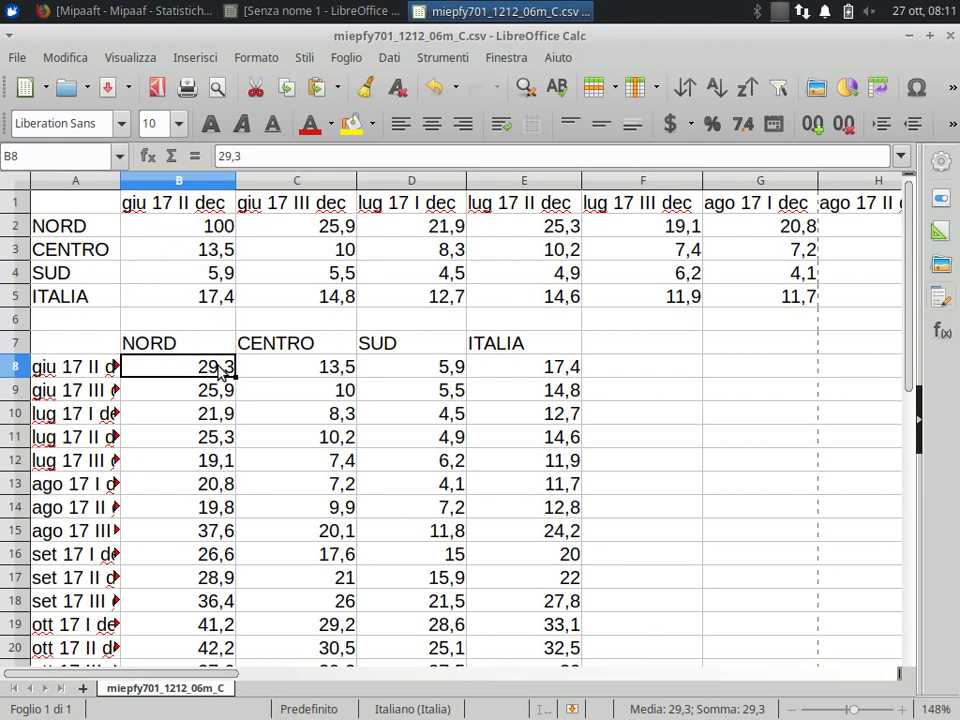
- Clear the static transposed copy in A7:E25
{"action": "left_click", "coordinate": [82, 343]}
{"action": "key", "text": "ctrl+shift+Right"}
{"action": "key", "text": "ctrl+shift+Right"}
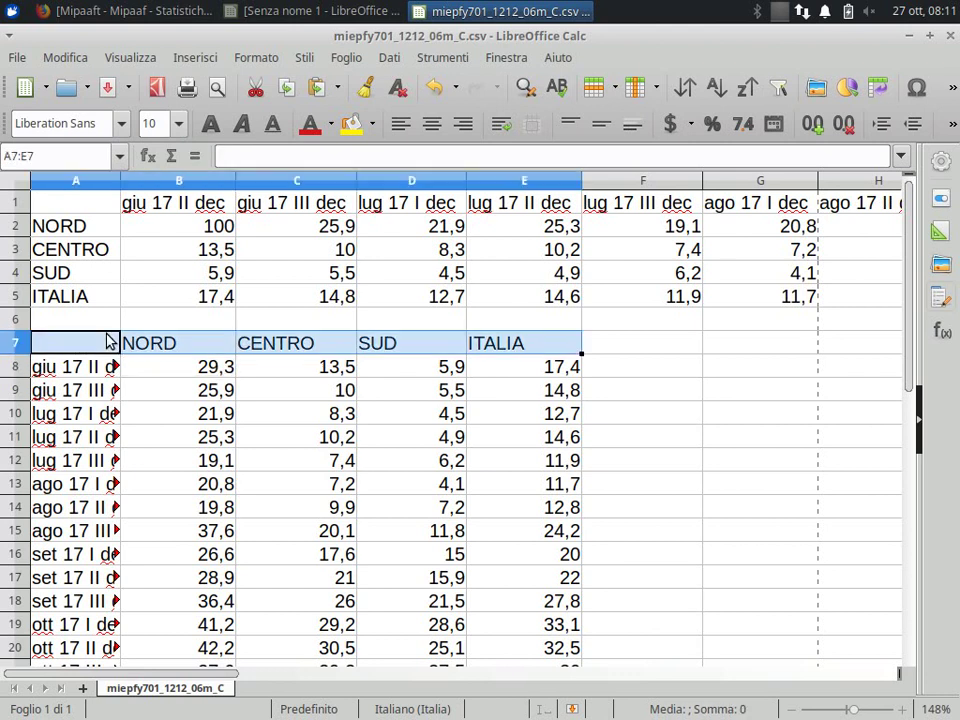
{"action": "key", "text": "ctrl+shift+Down"}
{"action": "key", "text": "Delete"}
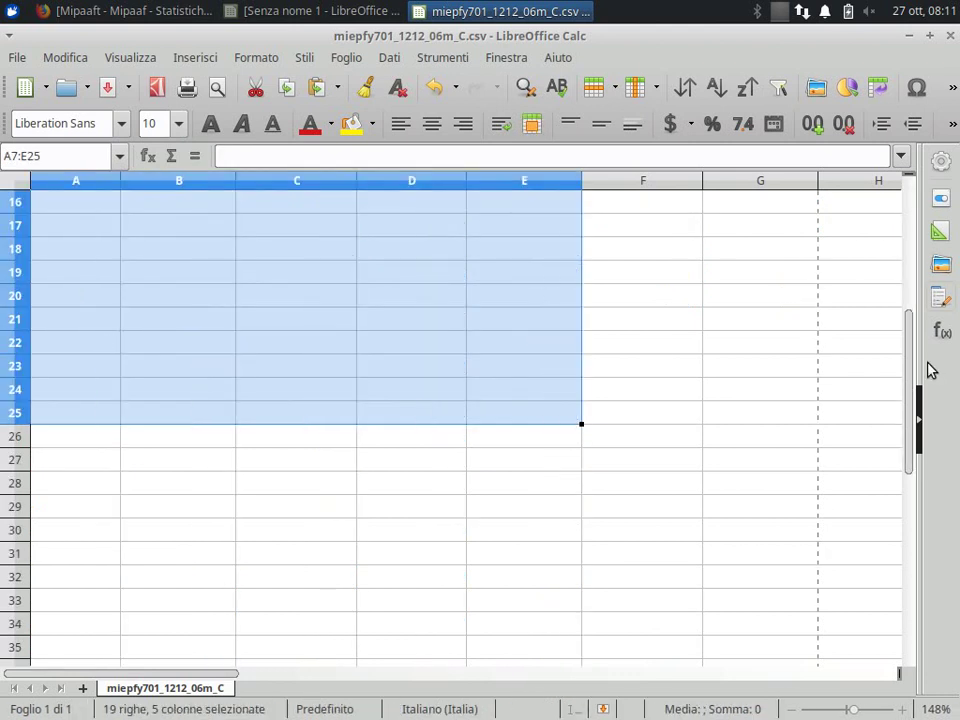
{"action": "scroll", "coordinate": [900, 296], "scroll_direction": "up", "scroll_amount": 2}
{"action": "scroll", "coordinate": [900, 296], "scroll_direction": "up", "scroll_amount": 3}
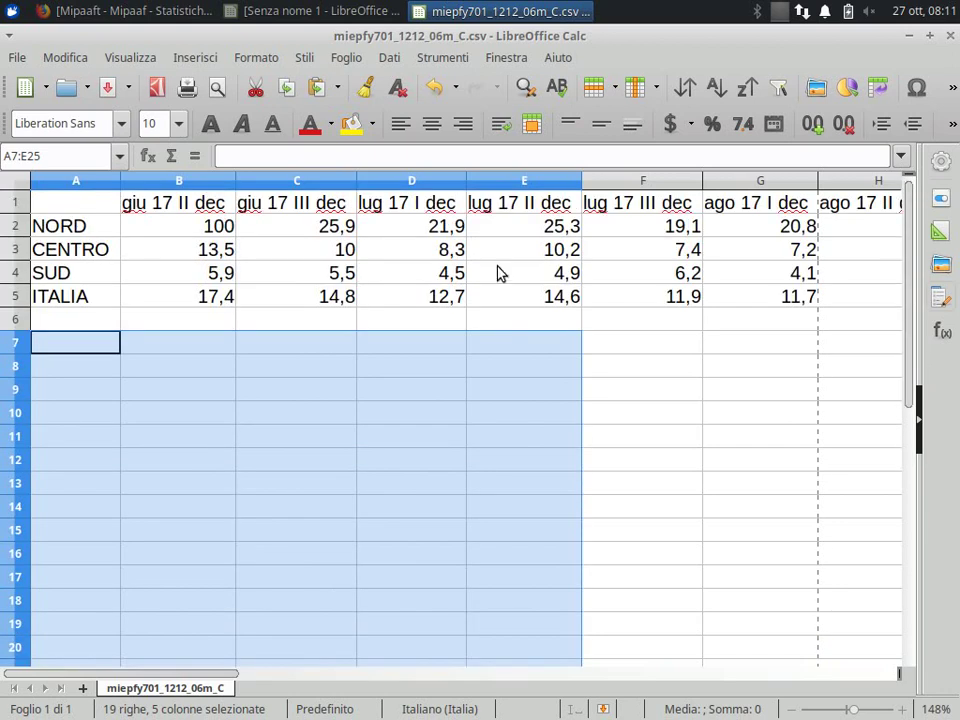
- Enter =MATR.TRASPOSTA(A1:S5) at A7 as an array formula with Ctrl+Shift+Enter
{"action": "left_click", "coordinate": [100, 340]}
{"action": "type", "text": "="}
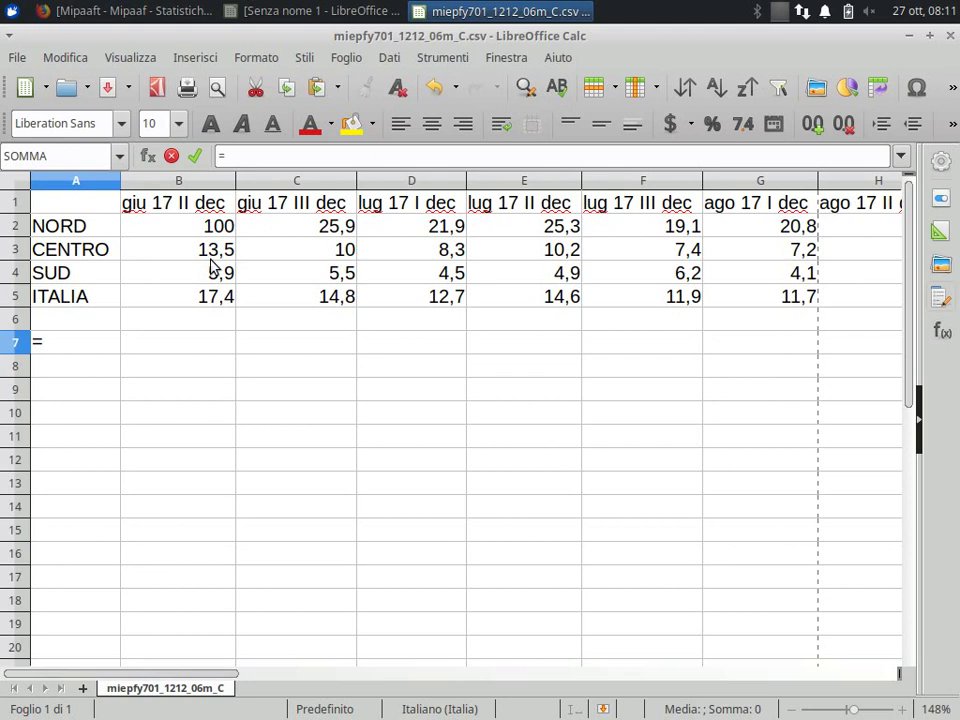
{"action": "type", "text": "matr"}
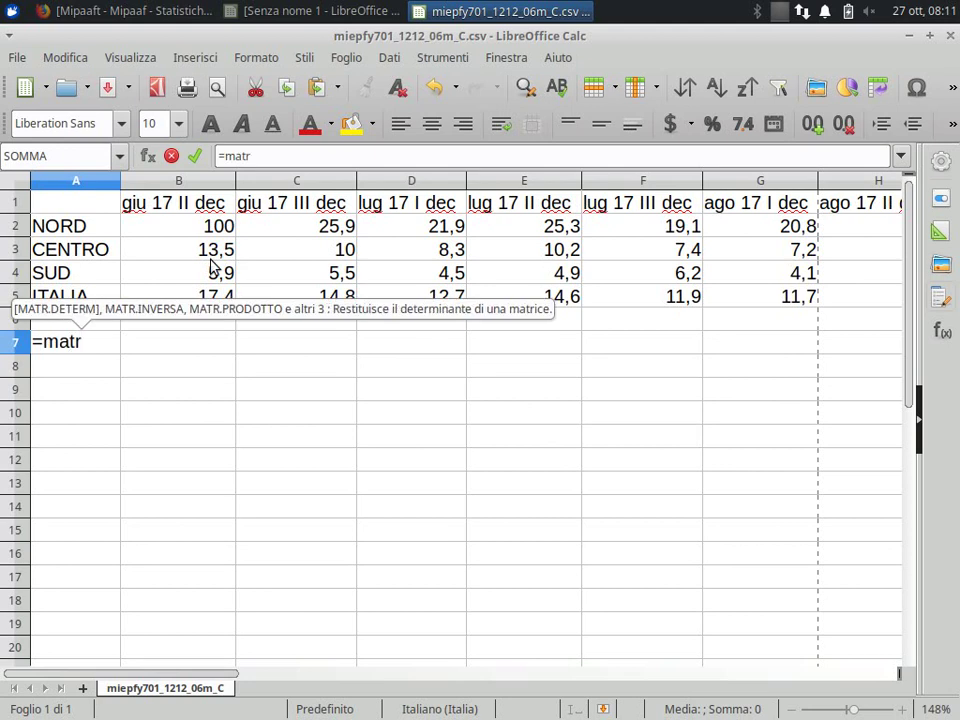
{"action": "type", "text": ".tra"}
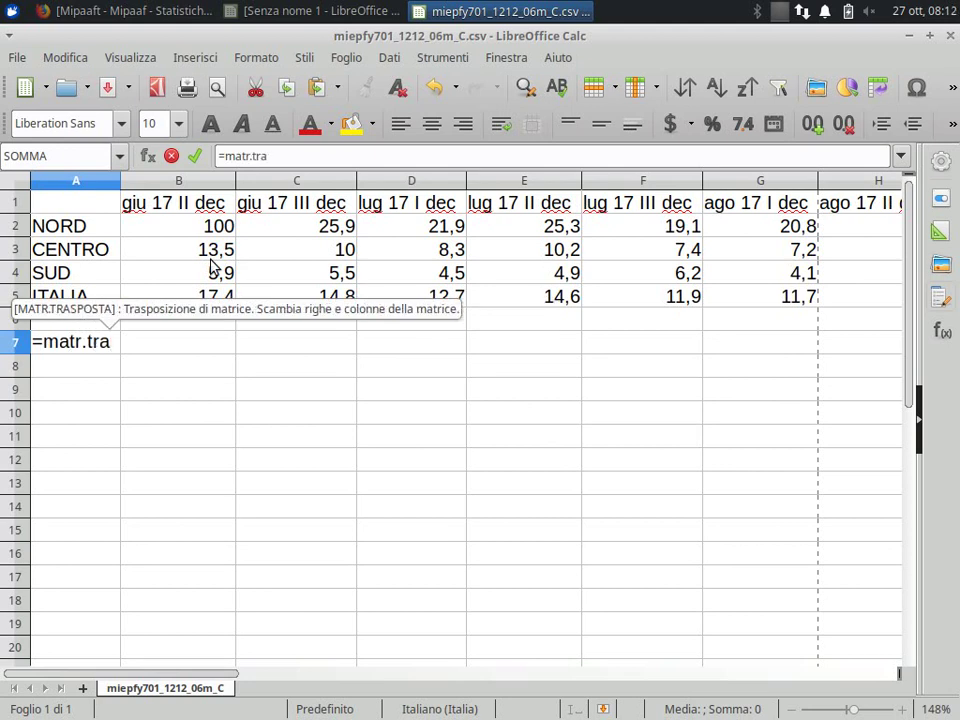
{"action": "type", "text": "sposta"}
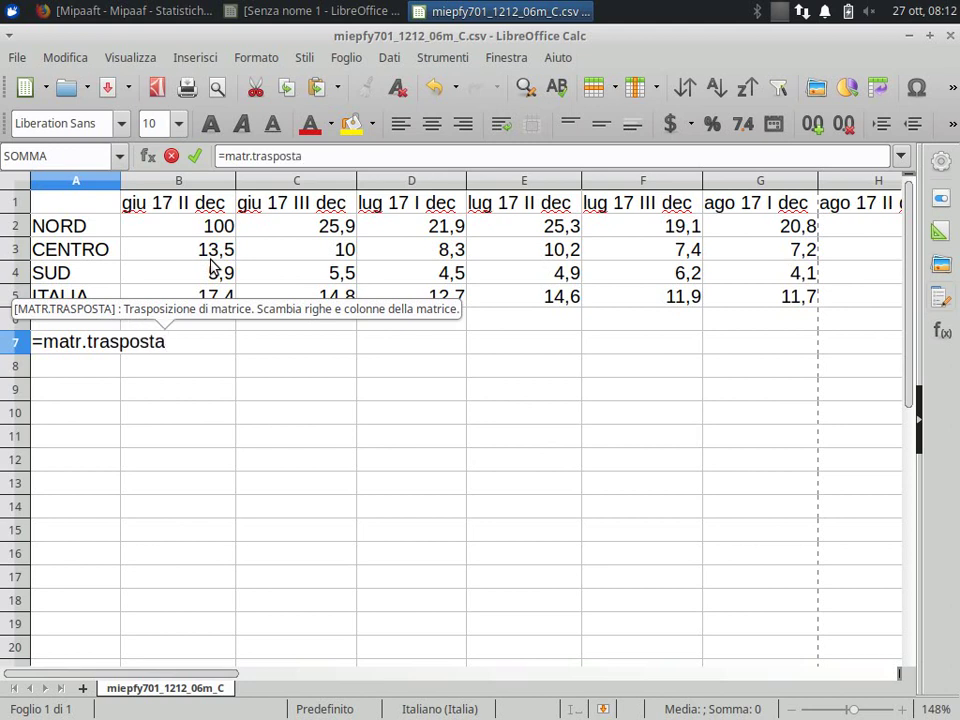
{"action": "type", "text": "("}
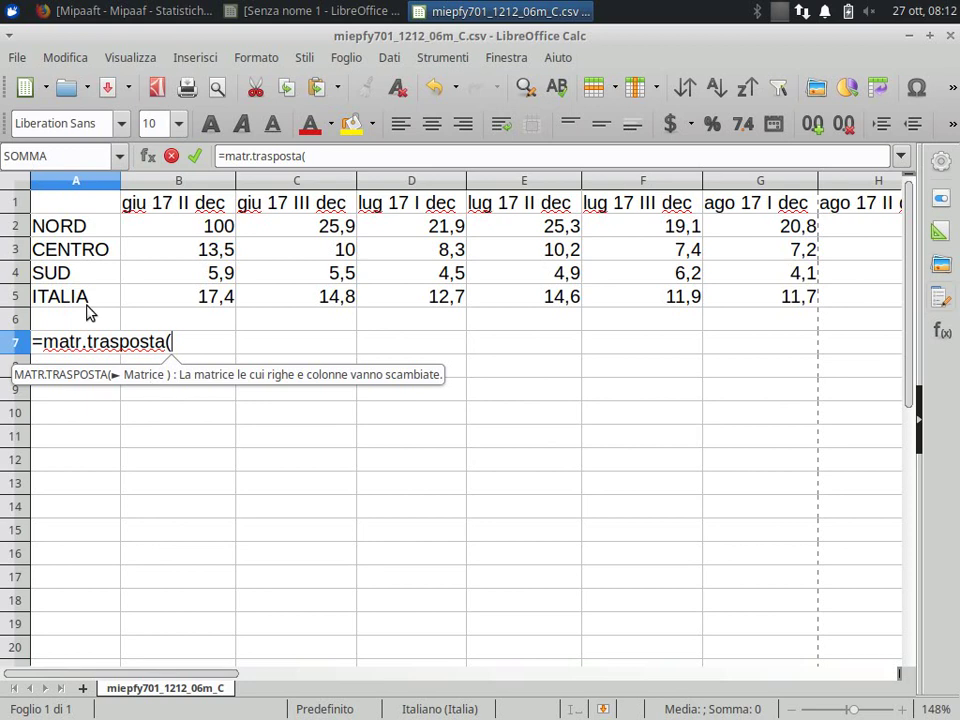
{"action": "left_click", "coordinate": [82, 205]}
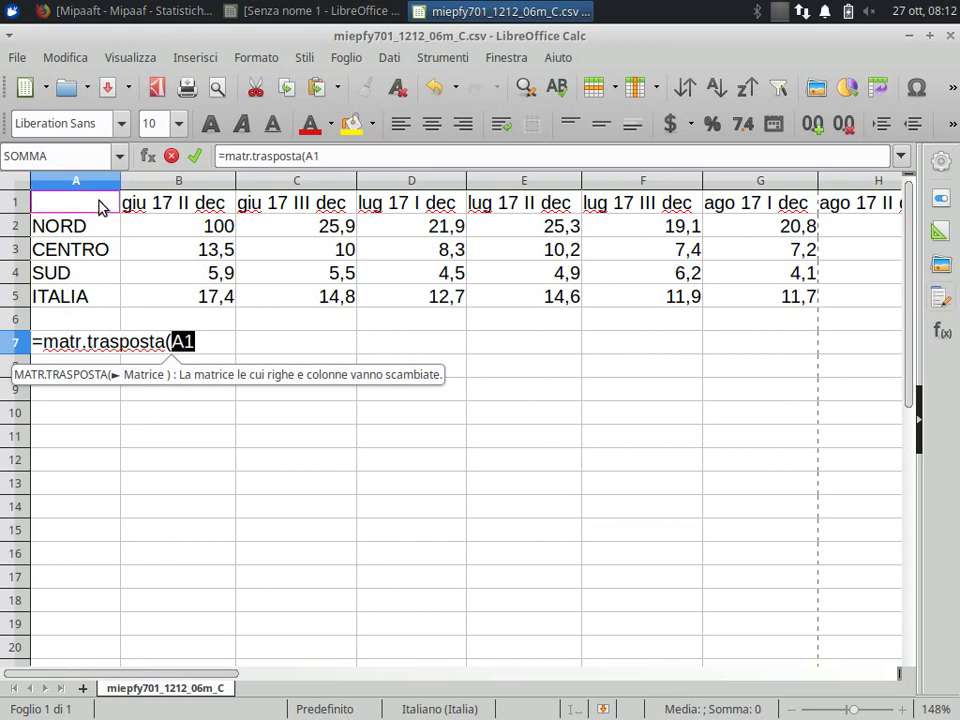
{"action": "left_click_drag", "start_coordinate": [99, 207], "coordinate": [99, 296]}
{"action": "key", "text": "ctrl+shift+Right"}
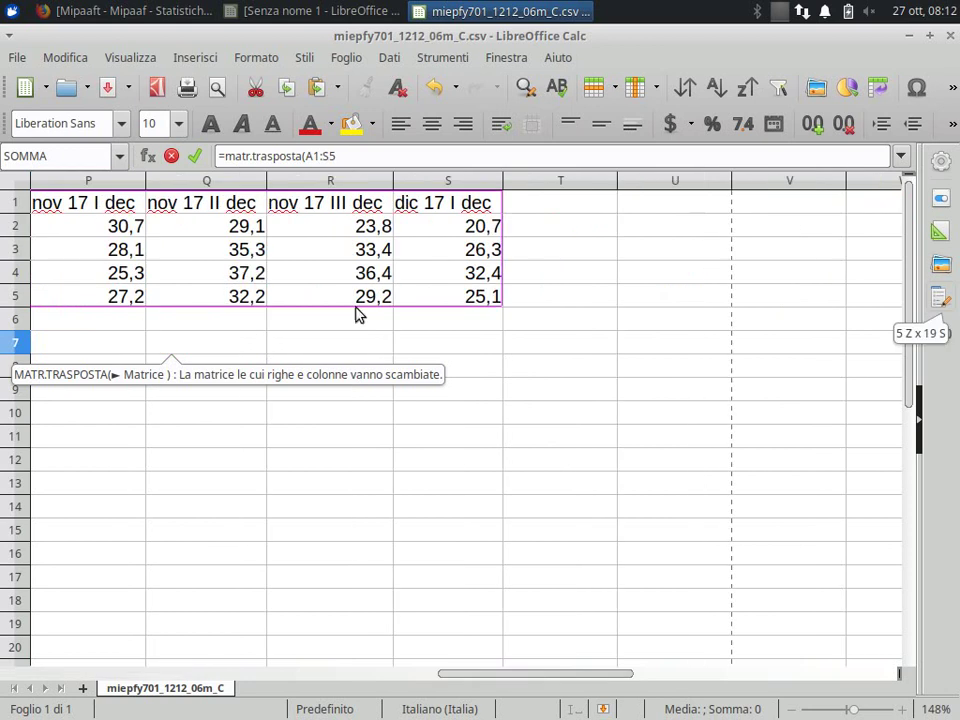
{"action": "left_click_drag", "start_coordinate": [549, 676], "coordinate": [124, 698]}
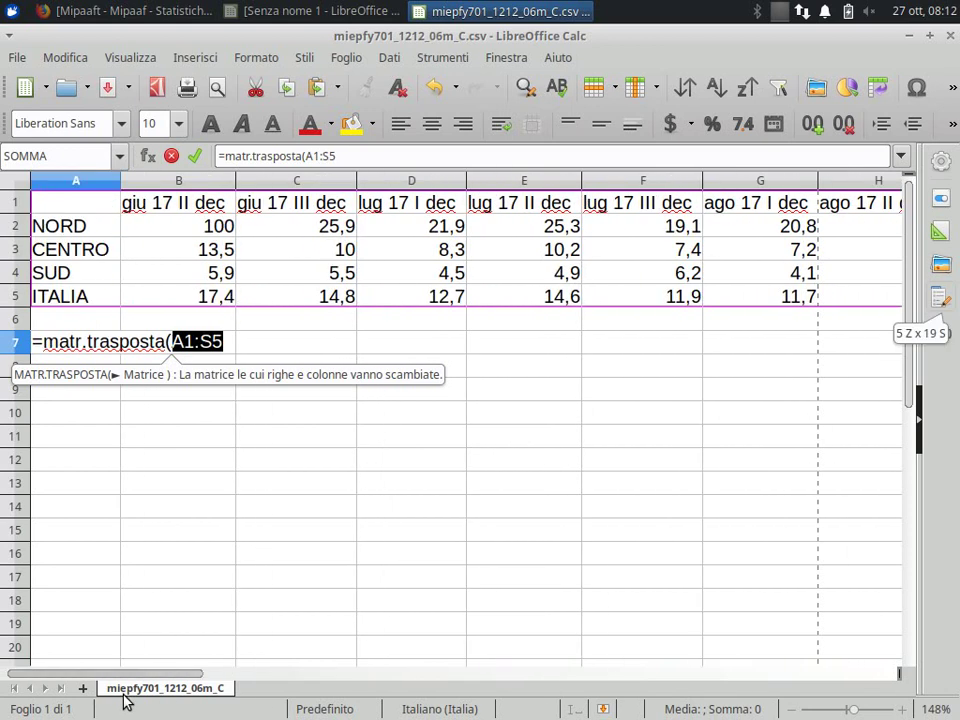
{"action": "type", "text": ")"}
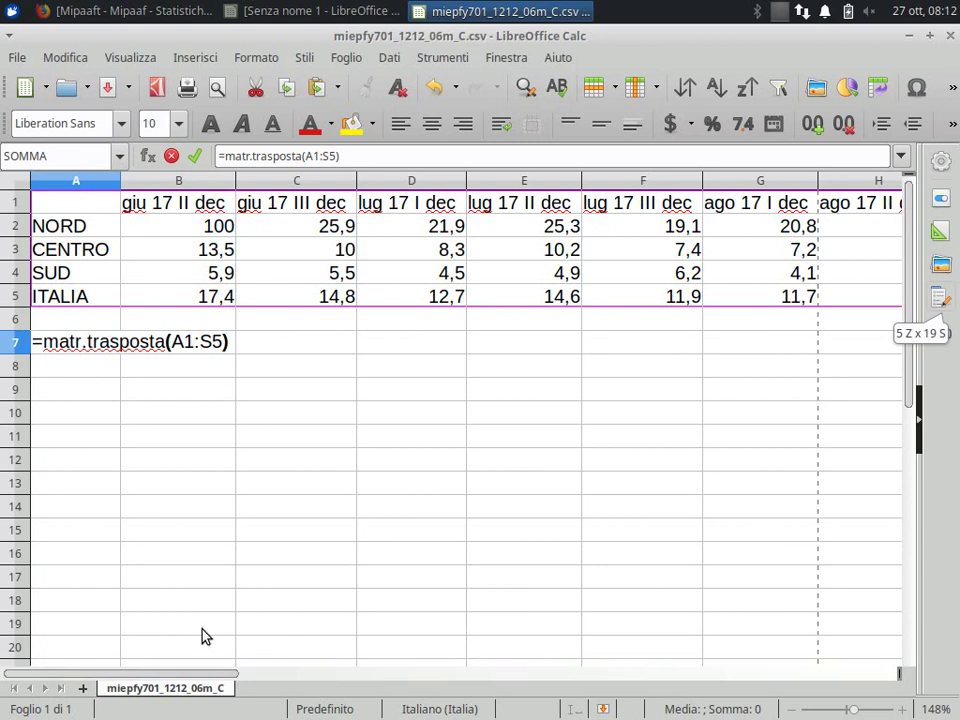
{"action": "key", "text": "ctrl+shift+Return"}
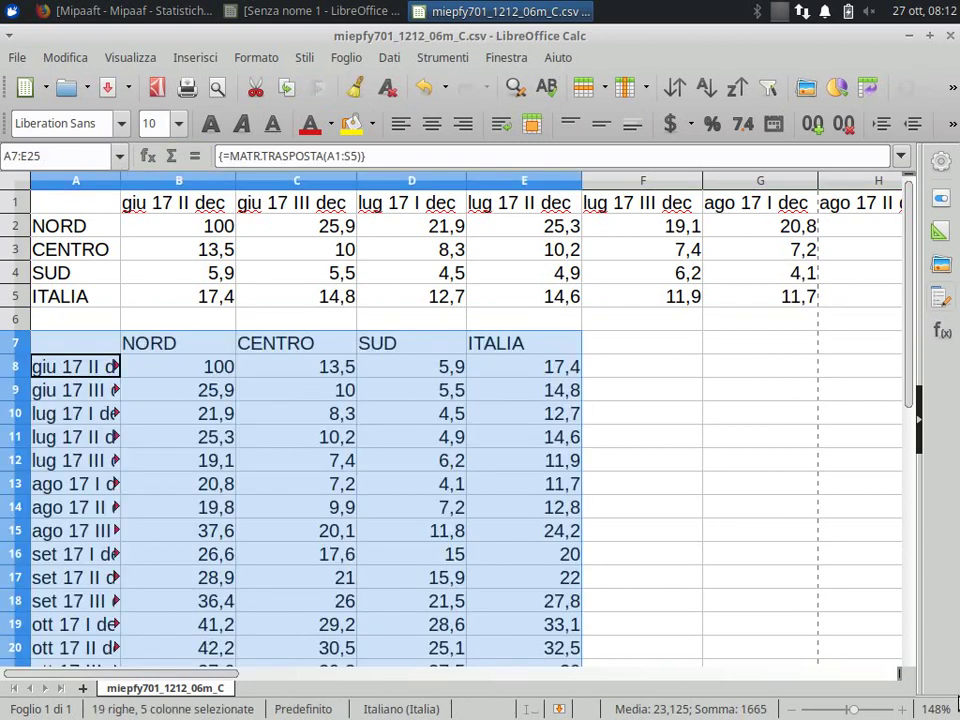
- Check the transposed values, then set B2 to 200 and confirm B8 follows
{"action": "scroll", "coordinate": [909, 353], "scroll_direction": "down", "scroll_amount": 3}
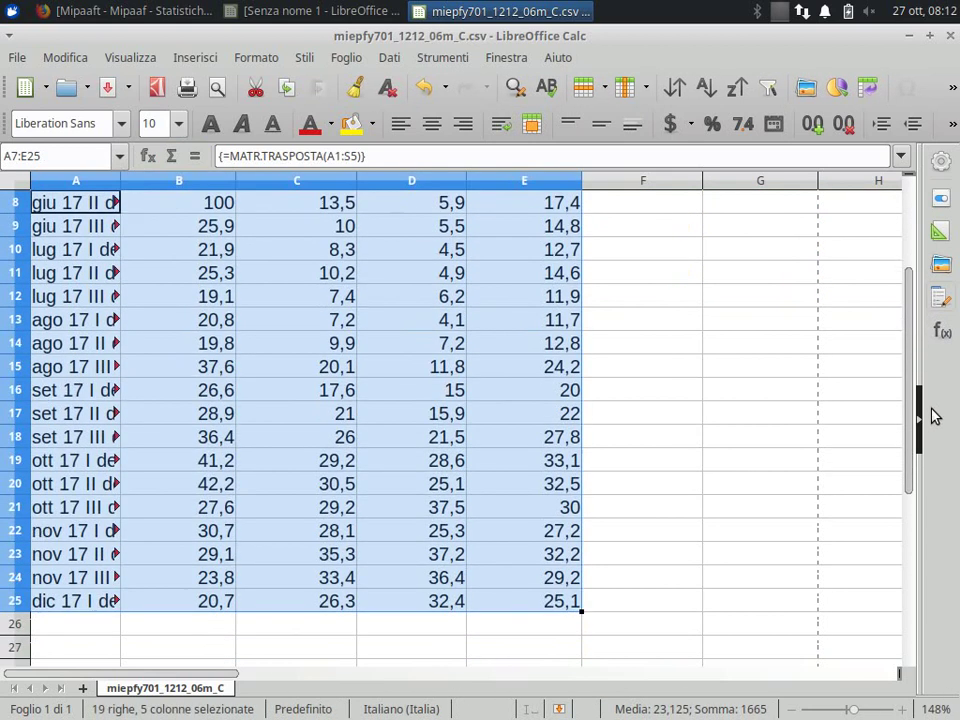
{"action": "left_click_drag", "start_coordinate": [943, 413], "coordinate": [910, 316]}
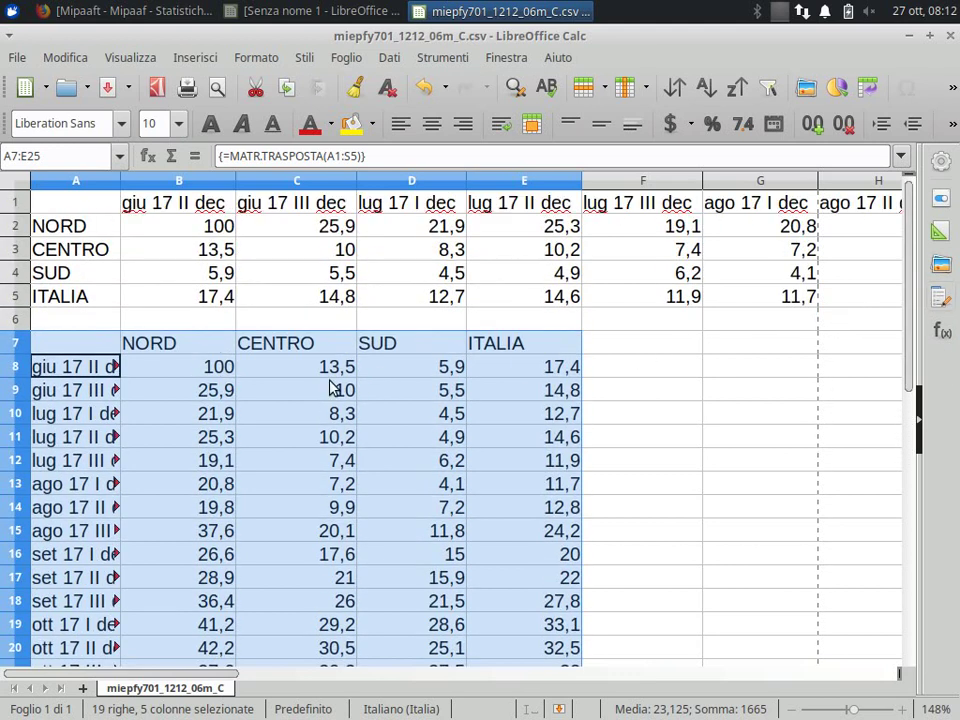
{"action": "left_click", "coordinate": [208, 372]}
{"action": "left_click", "coordinate": [224, 398]}
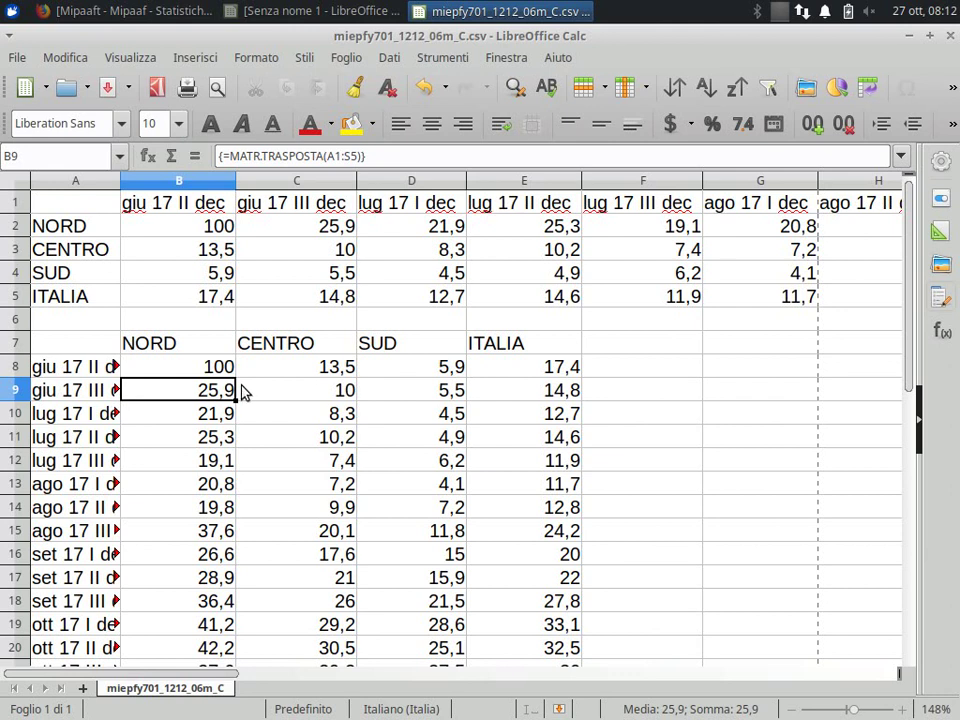
{"action": "left_click", "coordinate": [226, 229]}
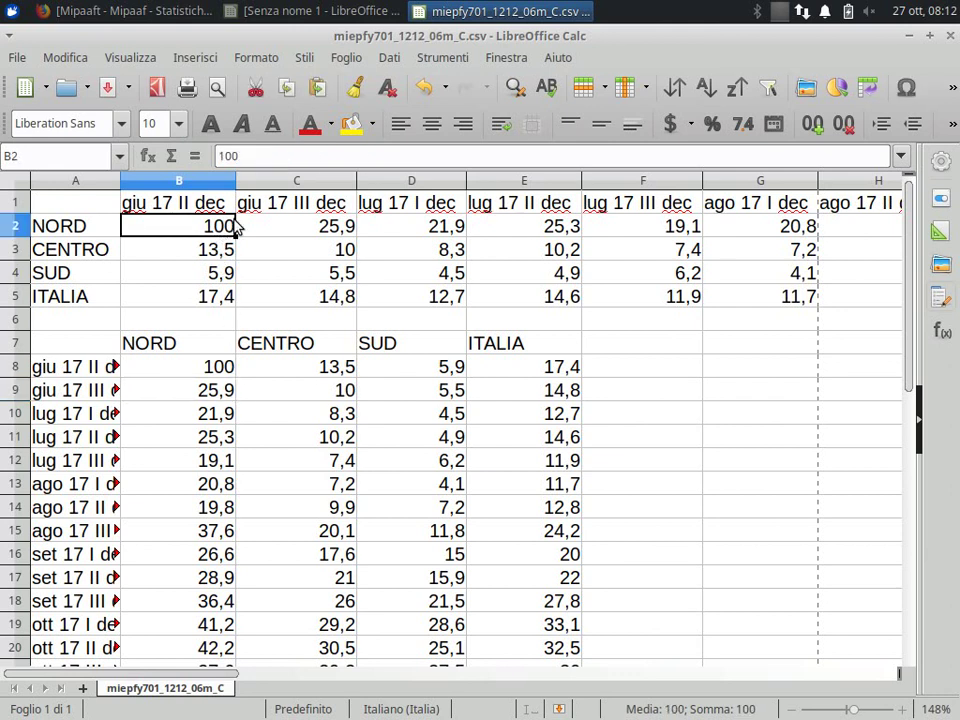
{"action": "type", "text": "200"}
{"action": "key", "text": "Return"}
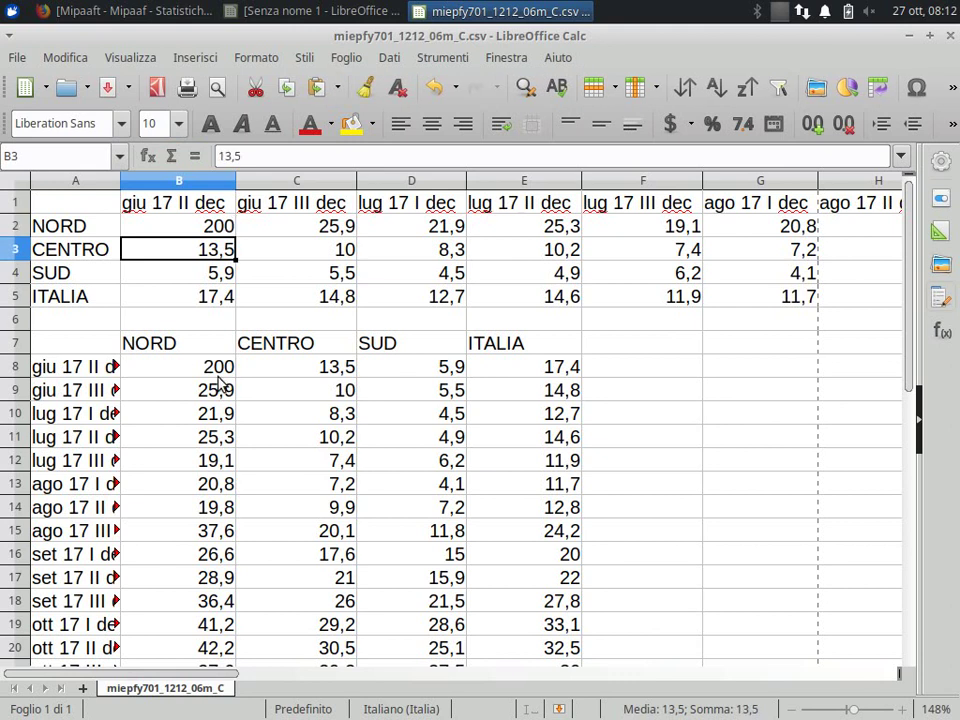
{"action": "left_click", "coordinate": [220, 368]}
- Set B2 to 300 and confirm the transposed B8 also shows 300
{"action": "left_click", "coordinate": [207, 226]}
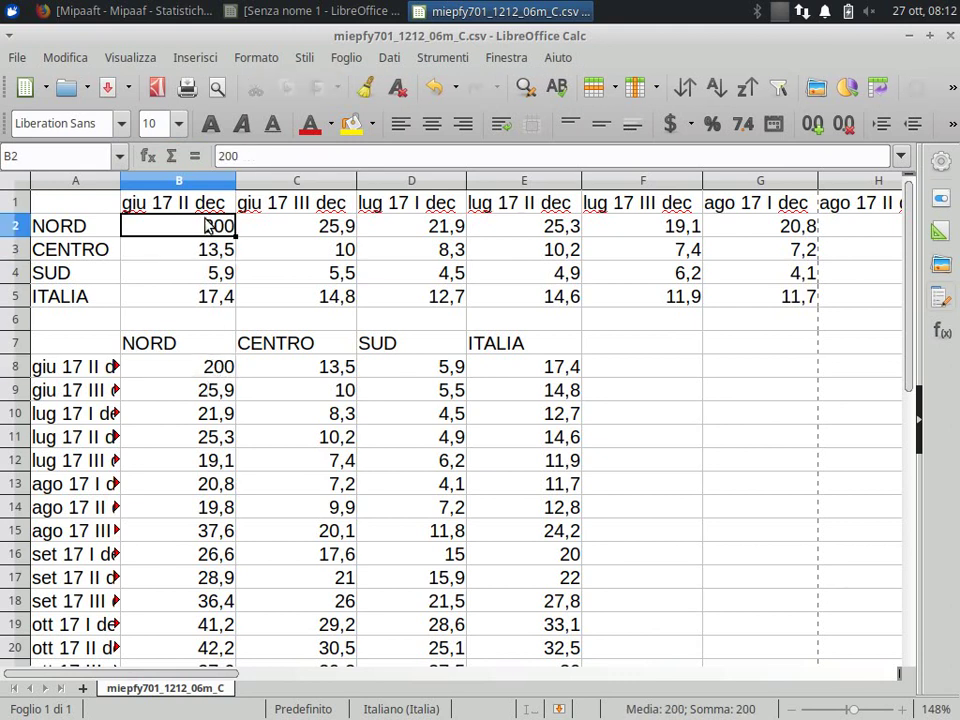
{"action": "type", "text": "300"}
{"action": "key", "text": "Return"}
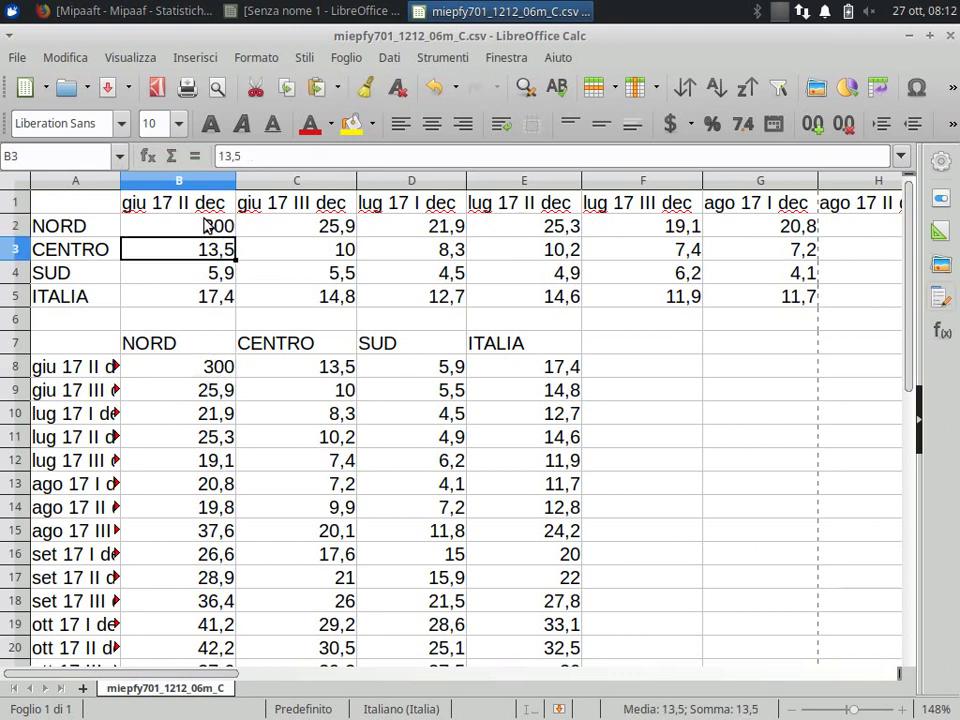
{"action": "left_click", "coordinate": [228, 368]}
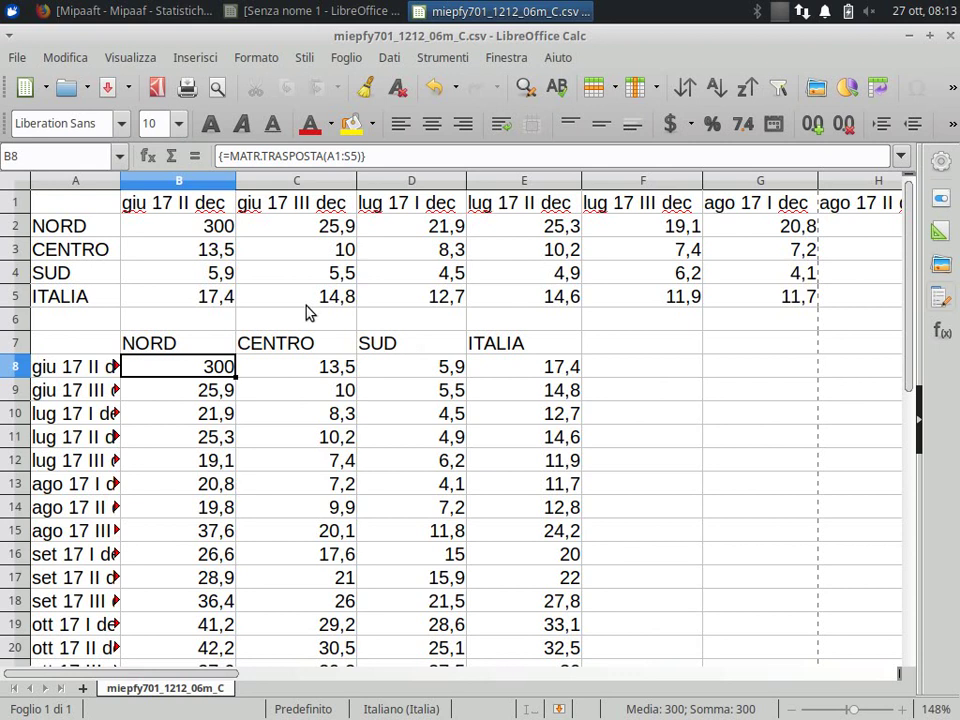
{"action": "left_click", "coordinate": [100, 367]}
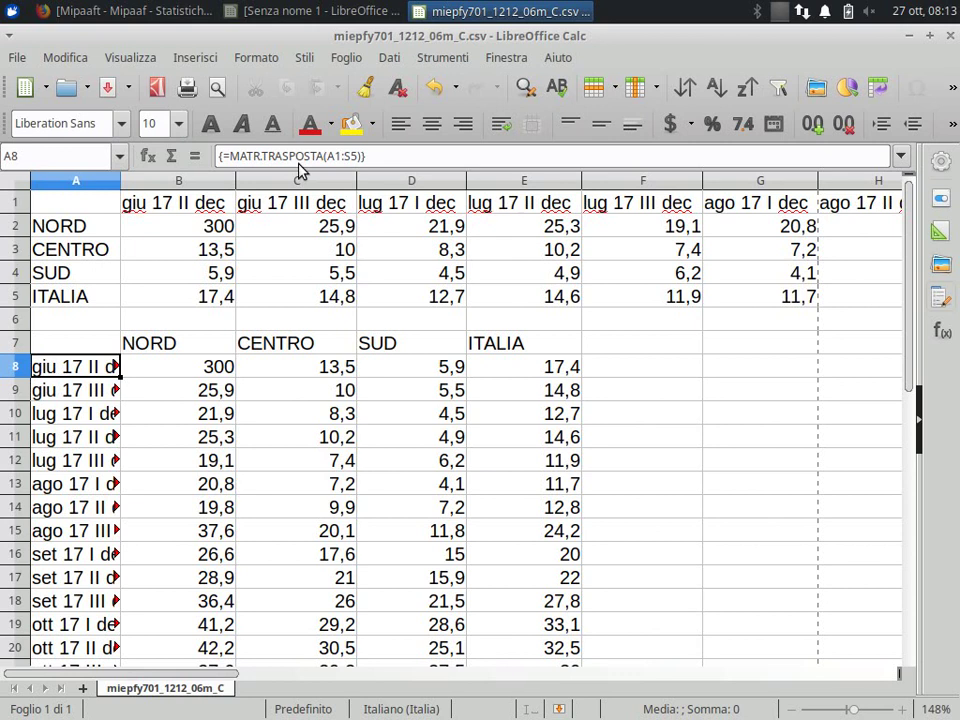
- Try editing A8 inside the array and dismiss the 'cannot change part of an array' warning
{"action": "left_click", "coordinate": [220, 156]}
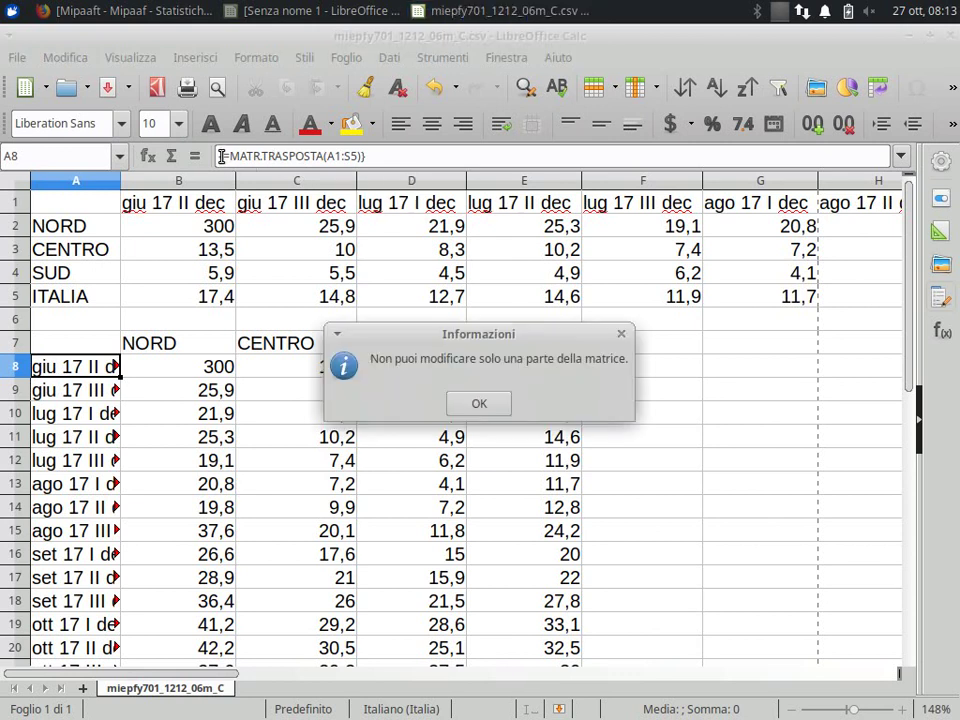
{"action": "left_click", "coordinate": [484, 402]}
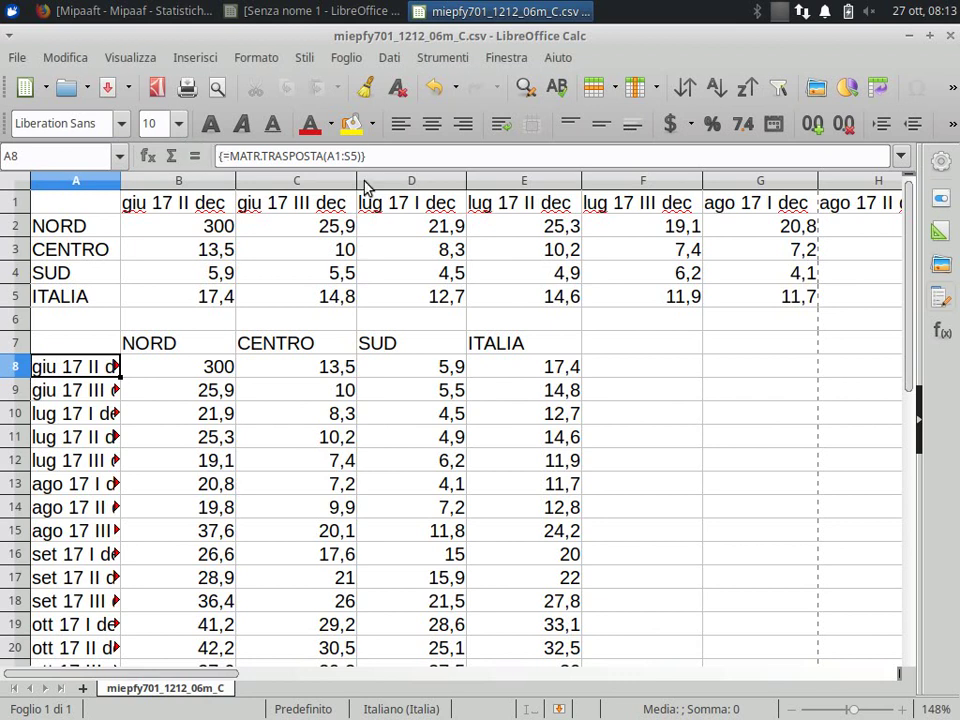
{"action": "left_click", "coordinate": [218, 372]}
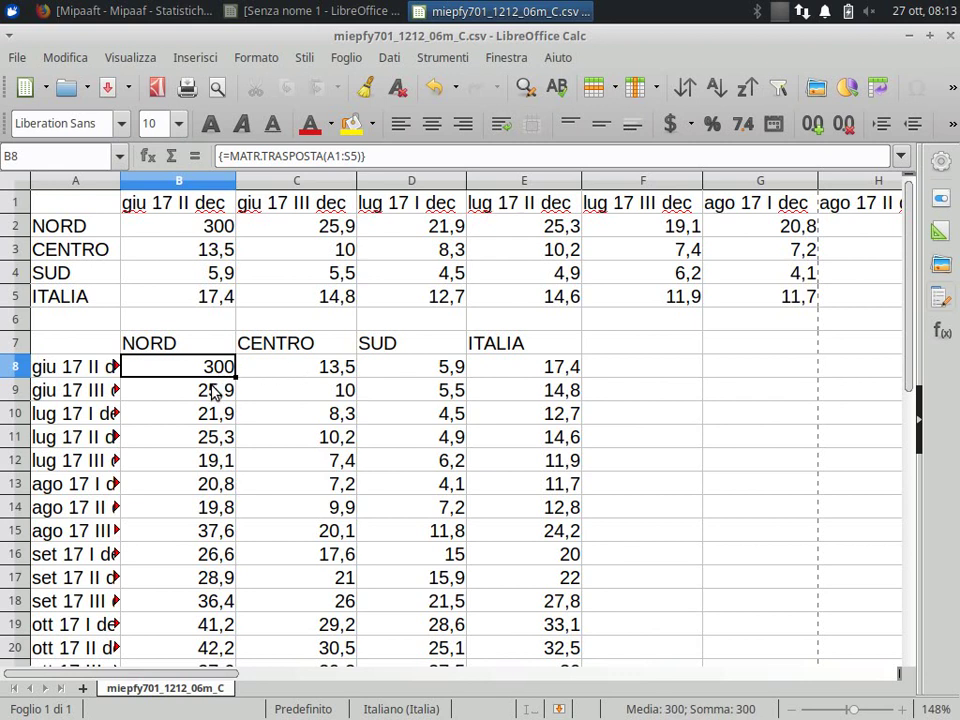
- Set CENTRO's B3 to 1000 and confirm C8 in the transposed array shows 1000
{"action": "left_click", "coordinate": [213, 258]}
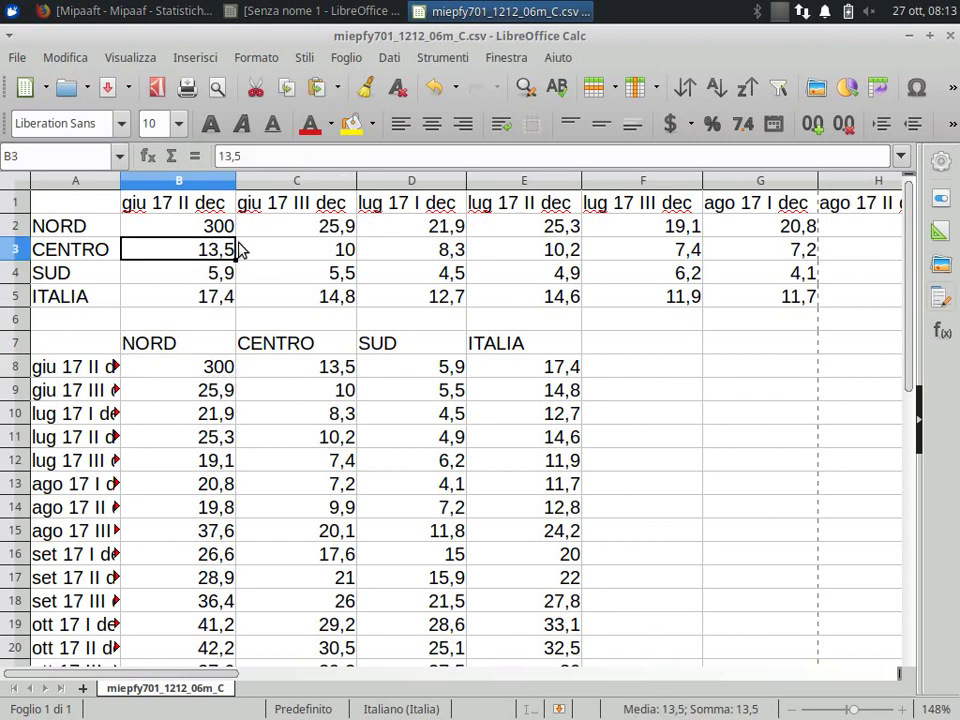
{"action": "type", "text": "10004"}
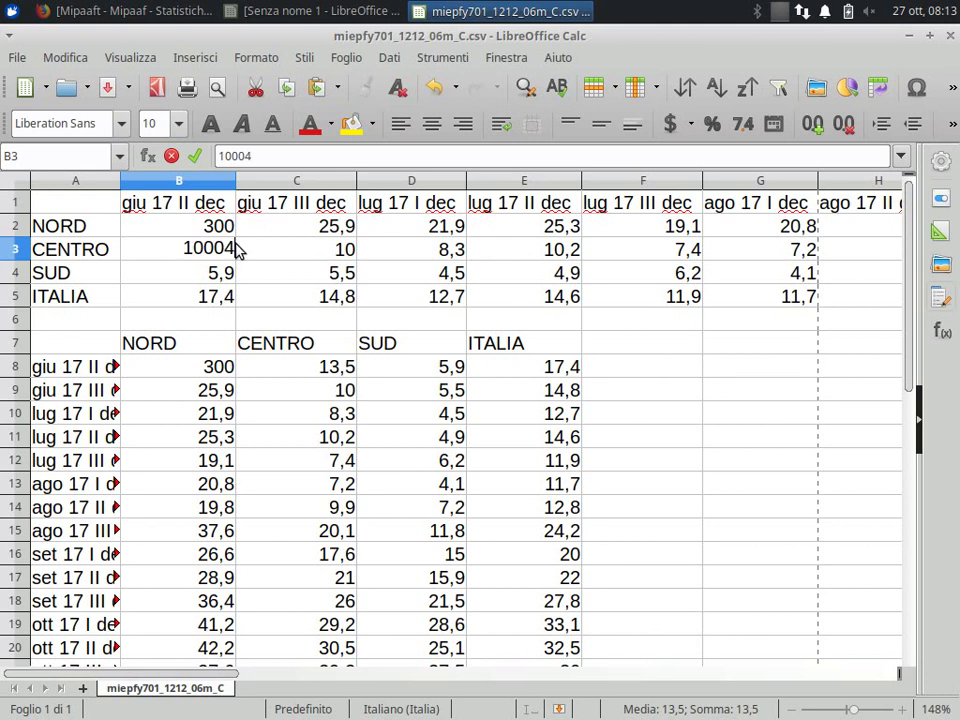
{"action": "key", "text": "BackSpace"}
{"action": "key", "text": "Return"}
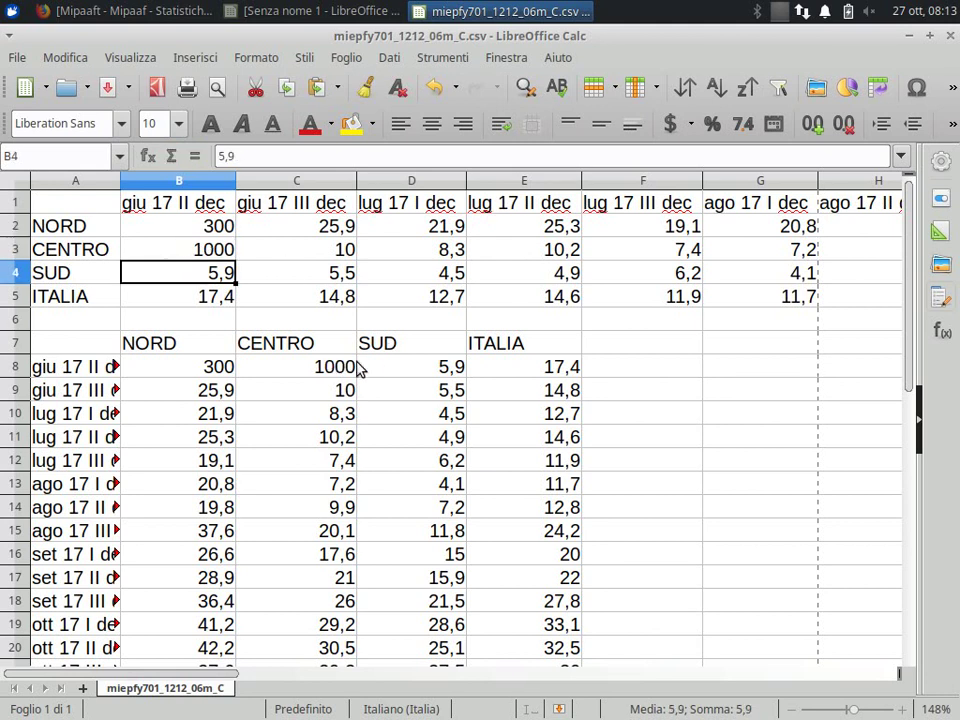
{"action": "left_click", "coordinate": [352, 369]}
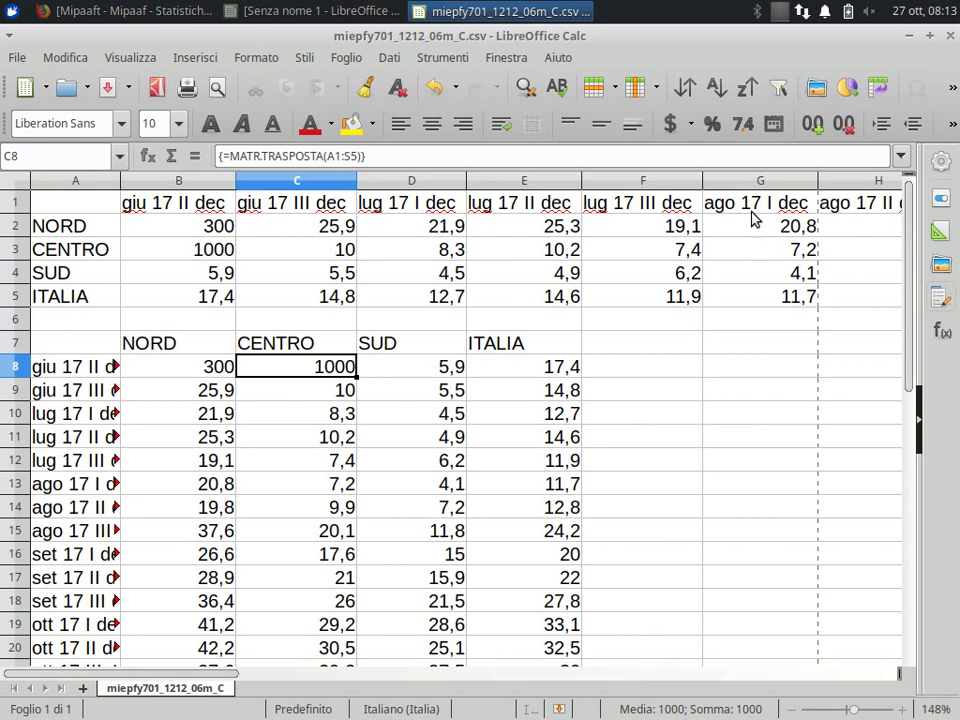
{"action": "left_click", "coordinate": [779, 12]}
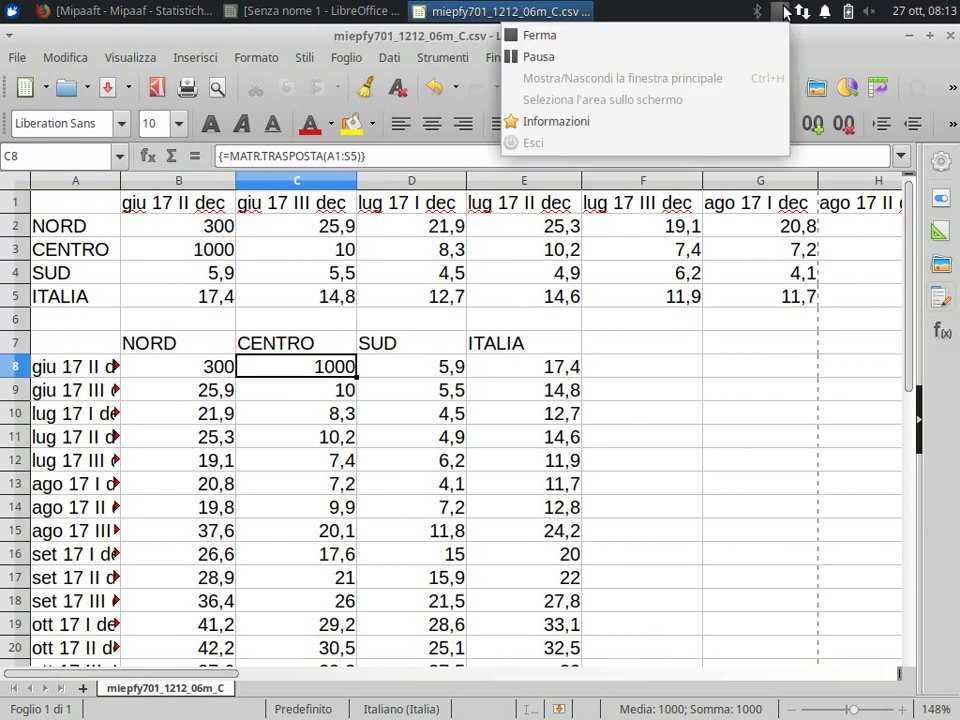